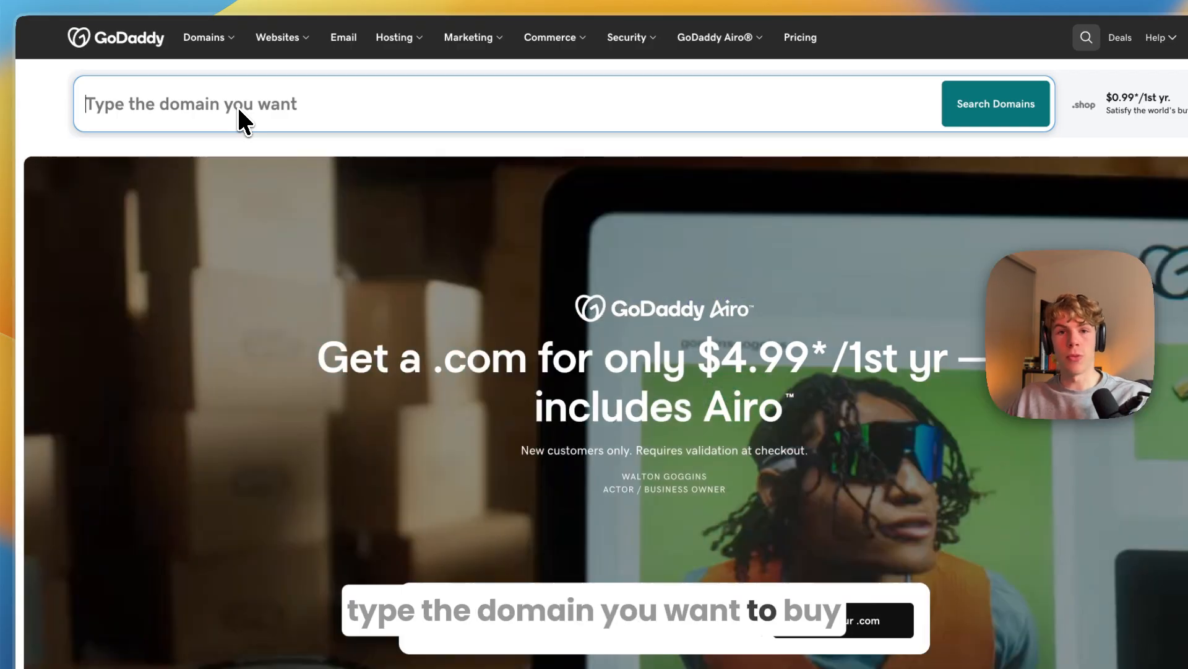
Step: Search for the domain danistutorials and add danistutorials.live to the cart
{"action": "type", "text": "danistutorials"}
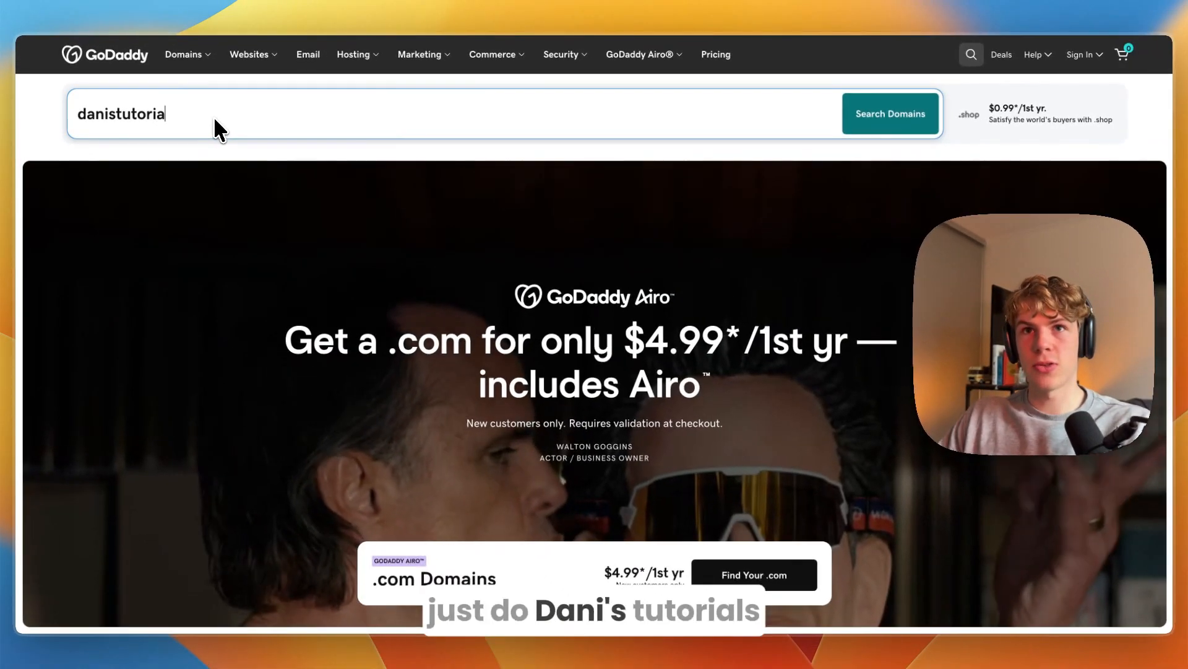
{"action": "key", "text": "Return"}
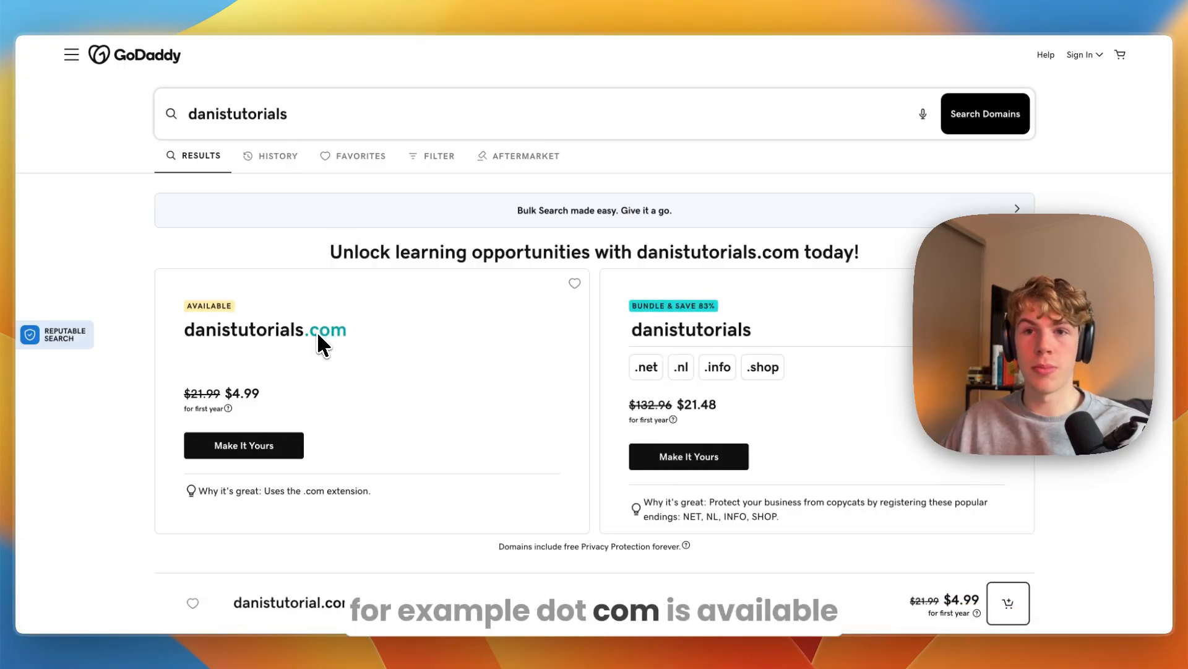
{"action": "scroll", "coordinate": [319, 336], "scroll_direction": "down", "scroll_amount": 15}
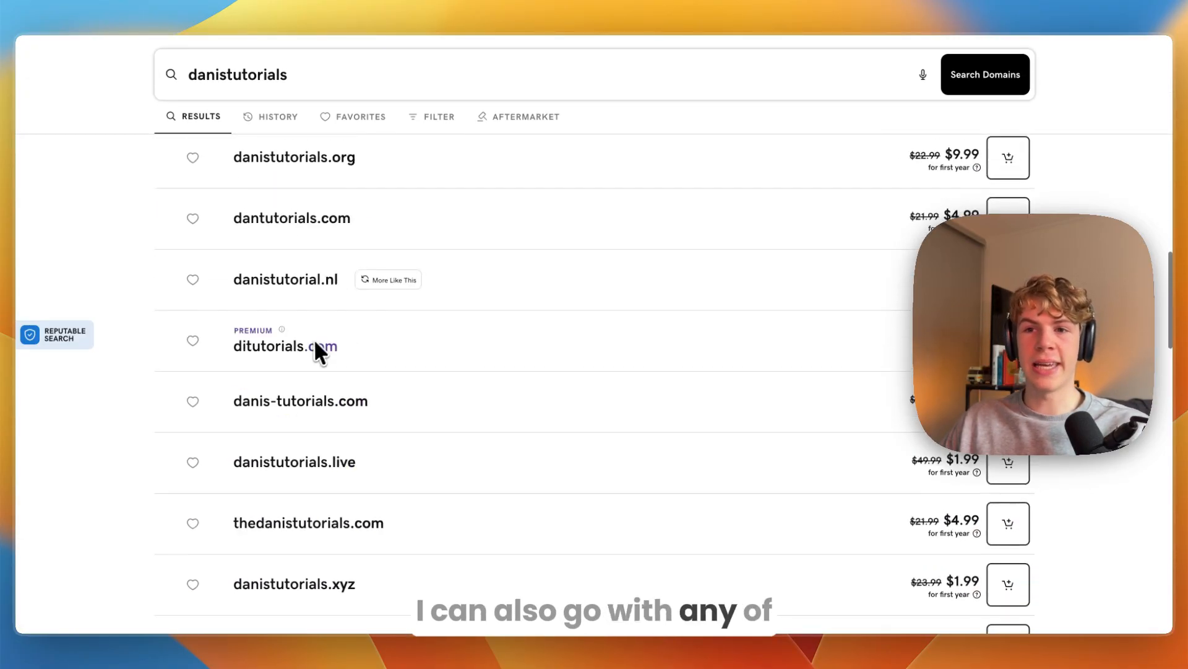
{"action": "scroll", "coordinate": [312, 352], "scroll_direction": "down", "scroll_amount": 5}
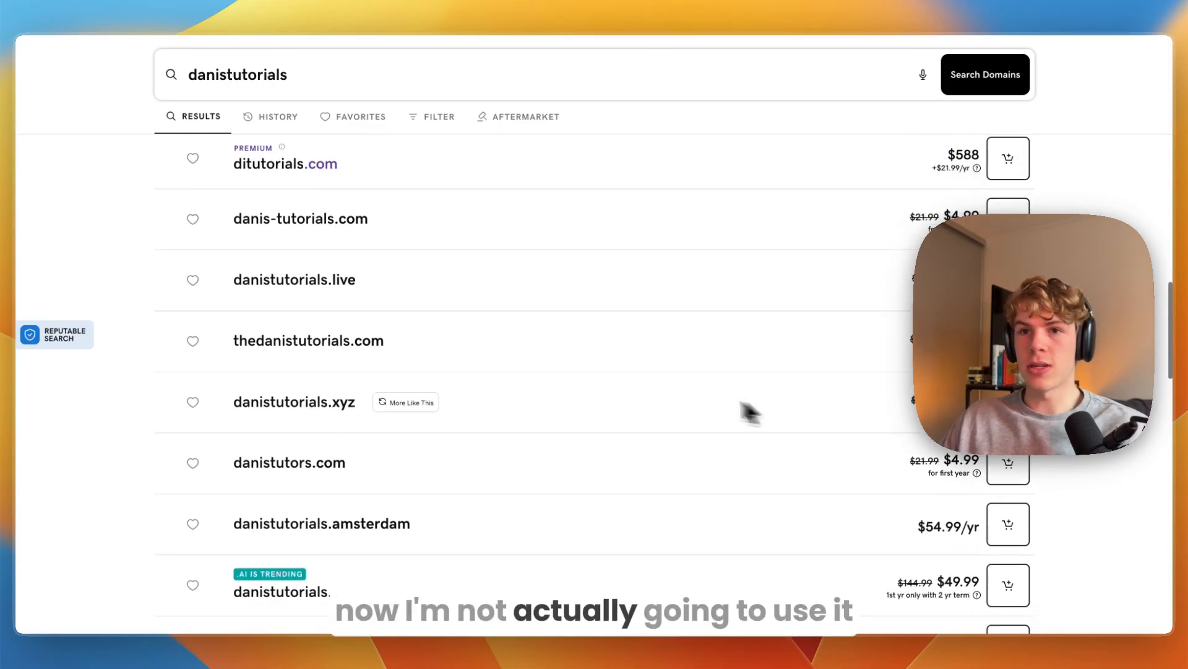
{"action": "scroll", "coordinate": [496, 398], "scroll_direction": "down", "scroll_amount": 1}
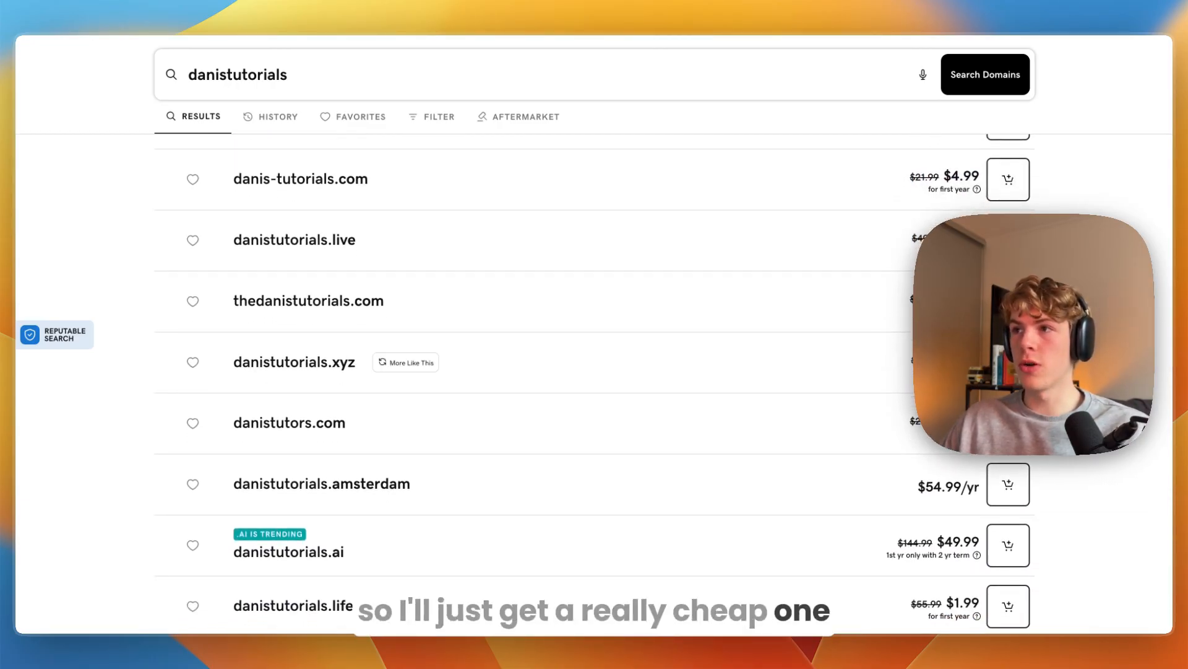
{"action": "scroll", "coordinate": [656, 266], "scroll_direction": "up", "scroll_amount": 1}
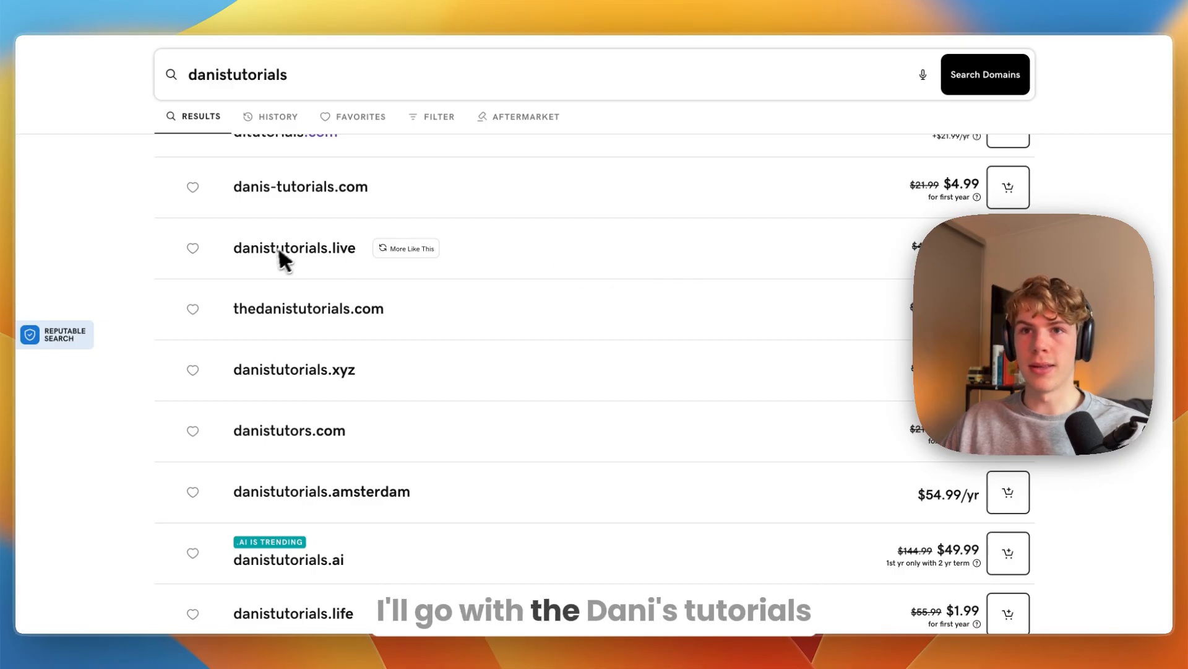
{"action": "left_click", "coordinate": [334, 260]}
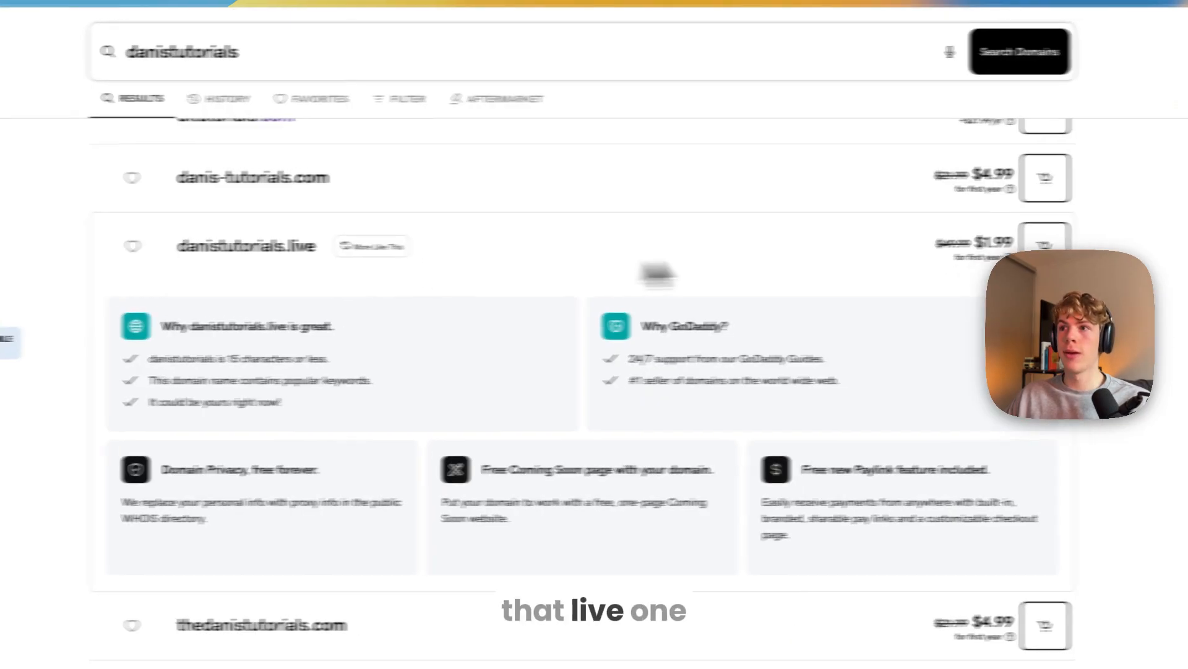
{"action": "left_click", "coordinate": [988, 248]}
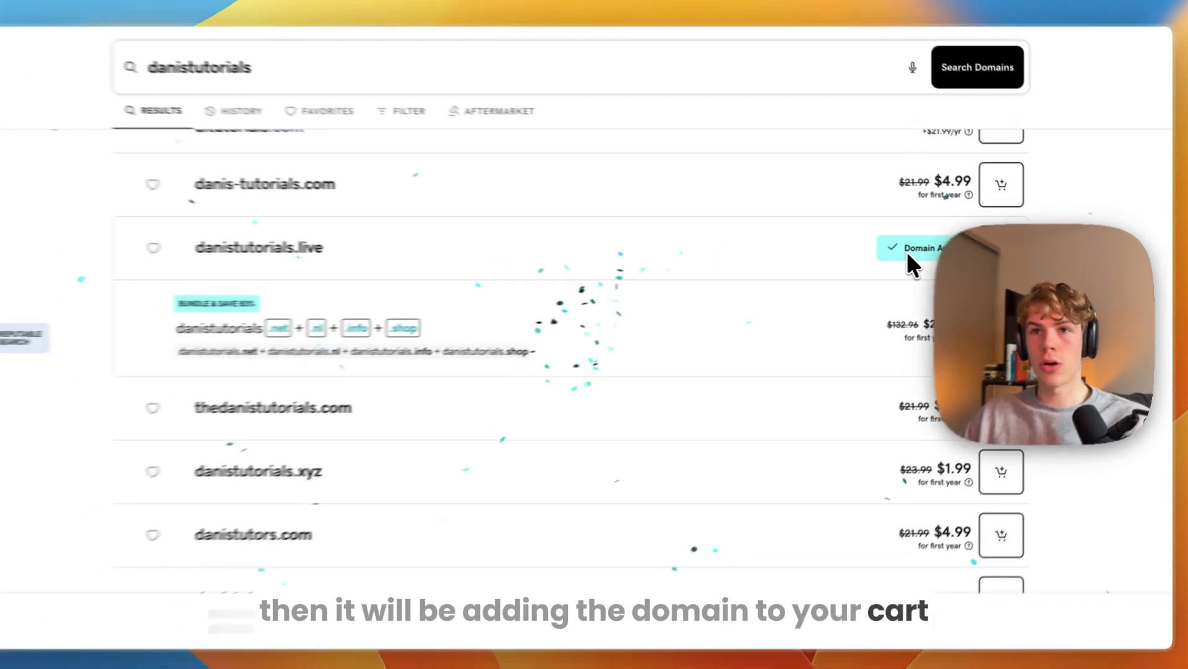
Step: Set the danistutorials.live registration term to 1 year in the cart and continue towards checkout without add-ons
{"action": "scroll", "coordinate": [594, 372], "scroll_direction": "up", "scroll_amount": 15}
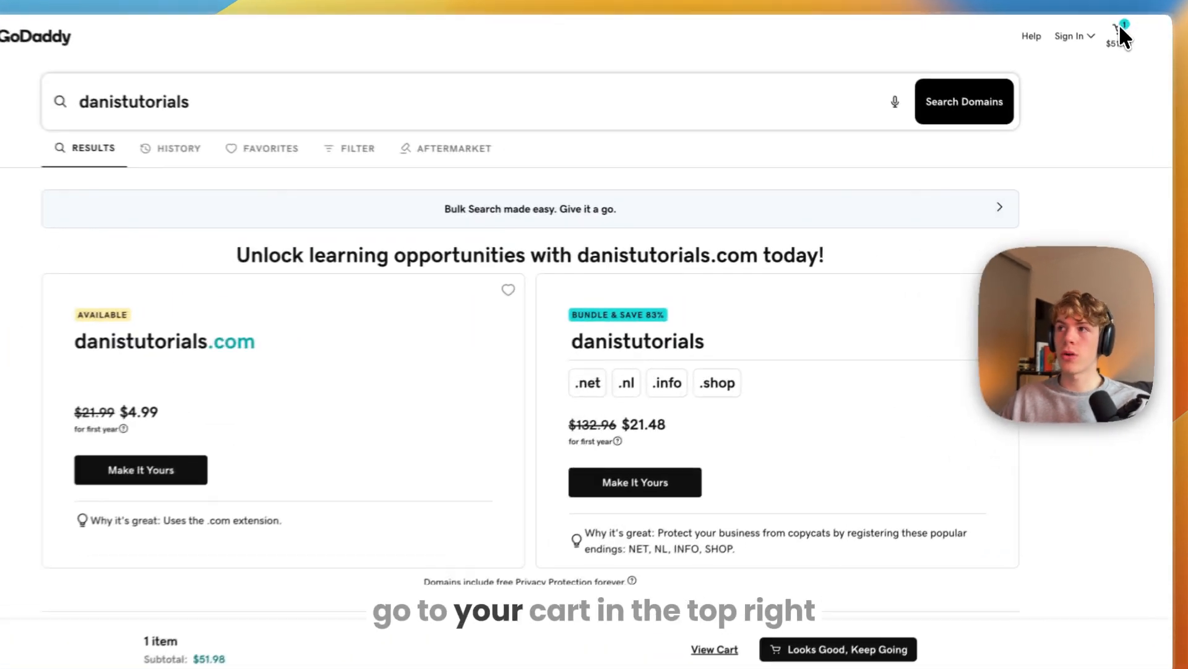
{"action": "left_click", "coordinate": [1125, 53]}
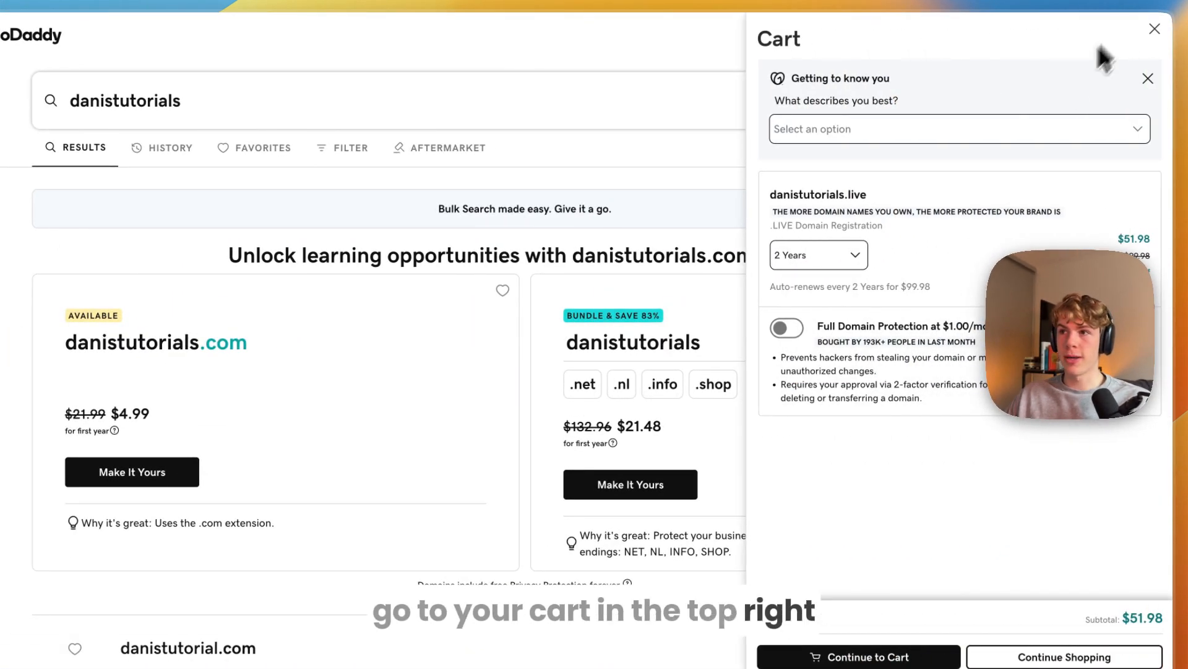
{"action": "left_click", "coordinate": [854, 254]}
{"action": "left_click", "coordinate": [826, 274]}
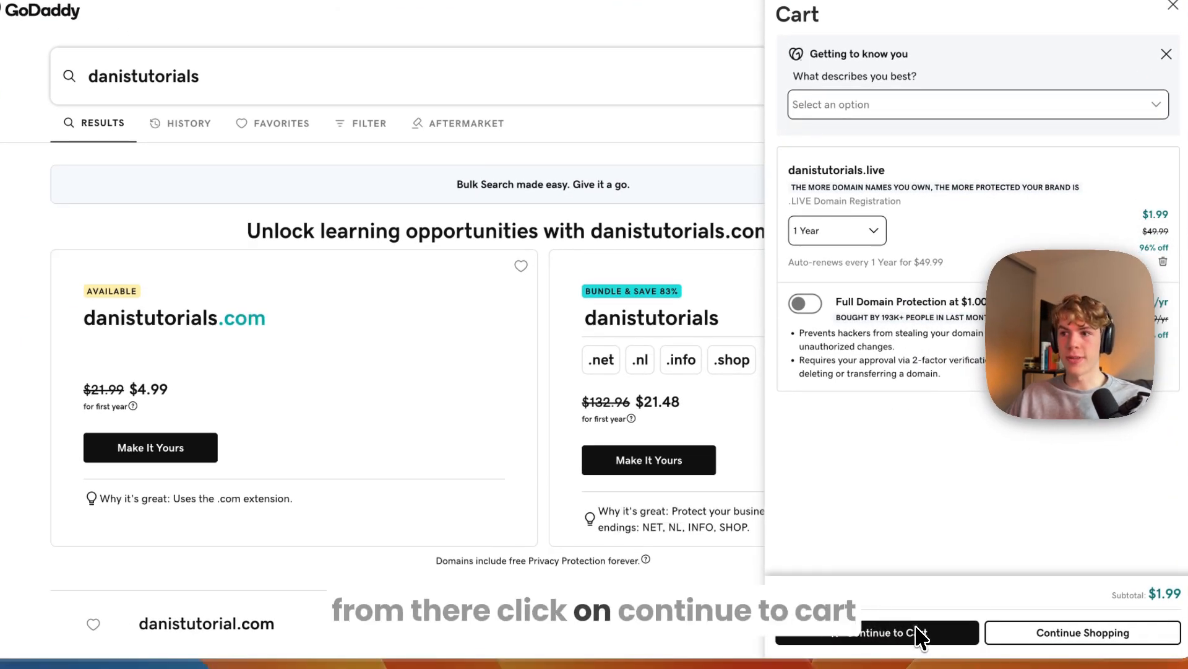
{"action": "left_click", "coordinate": [919, 633]}
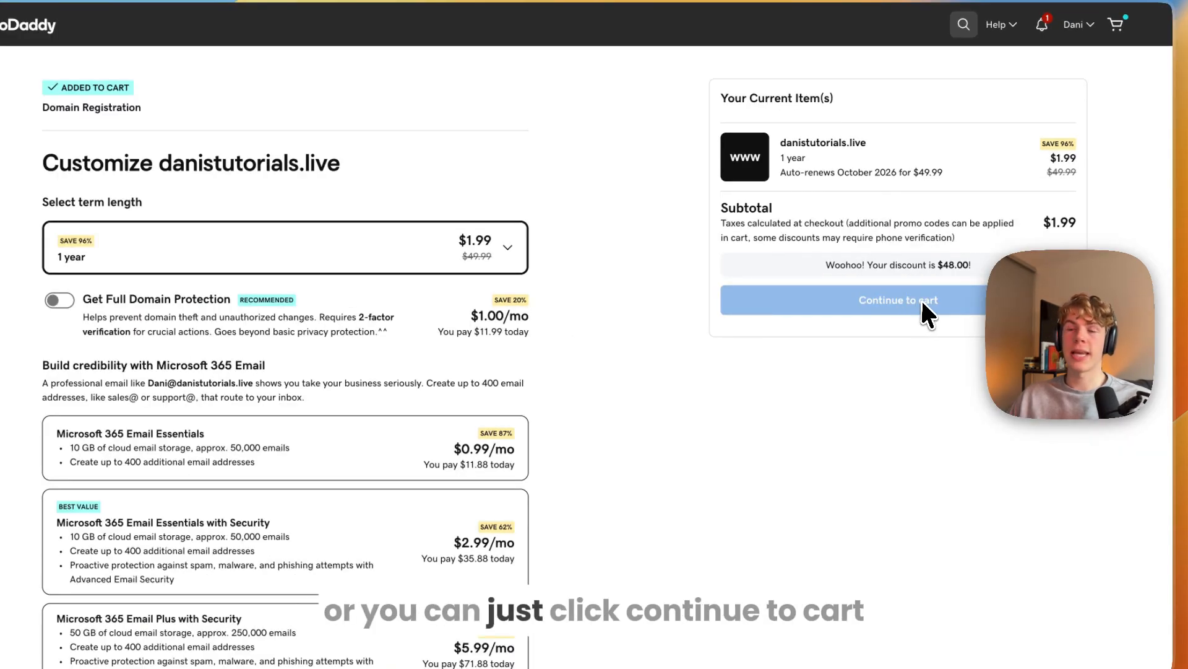
{"action": "left_click", "coordinate": [923, 299]}
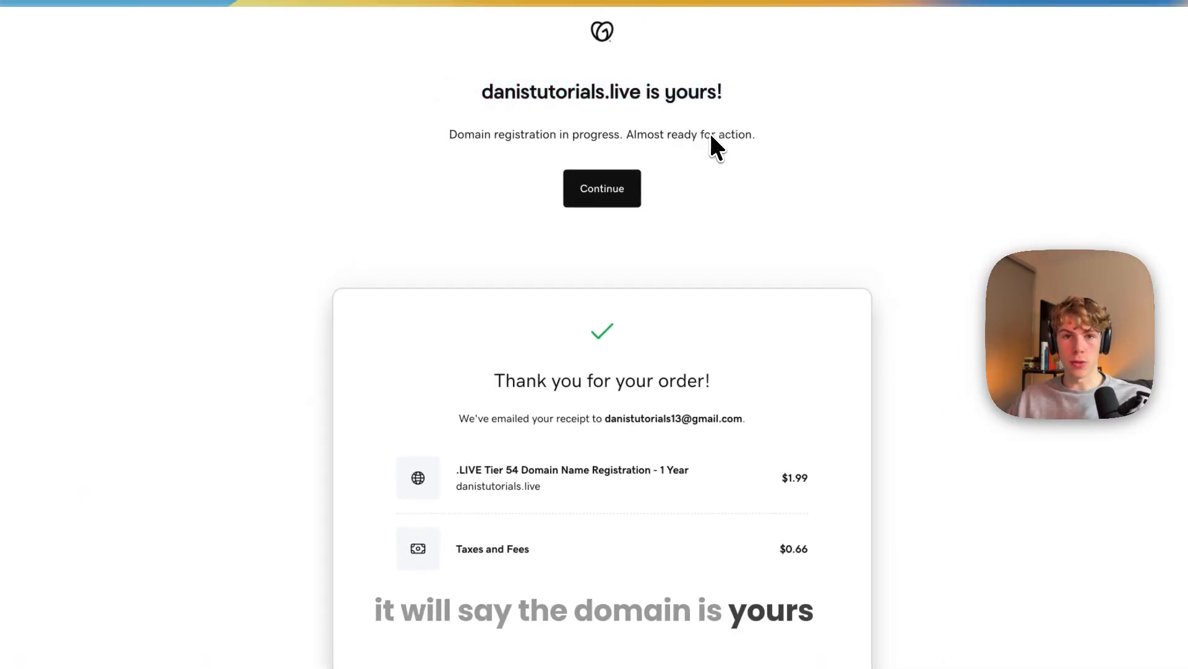
Step: Accept the business info for danistutorials.live and decline all add-on offers and the Coming Soon page
{"action": "left_click", "coordinate": [594, 191]}
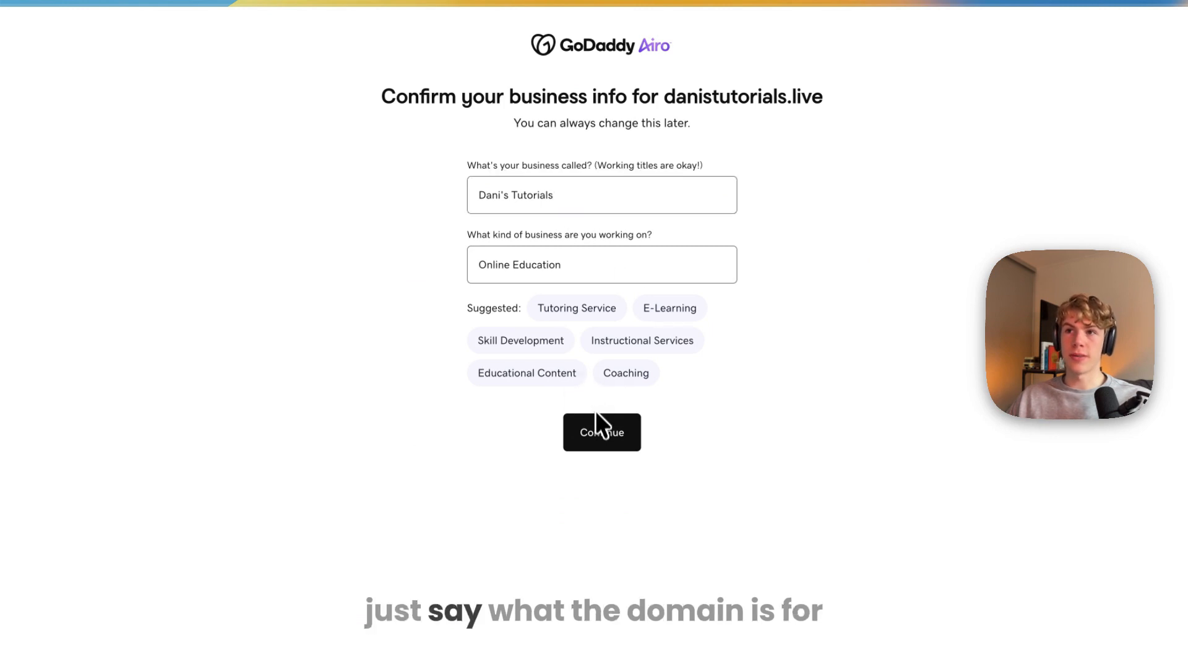
{"action": "left_click", "coordinate": [596, 433]}
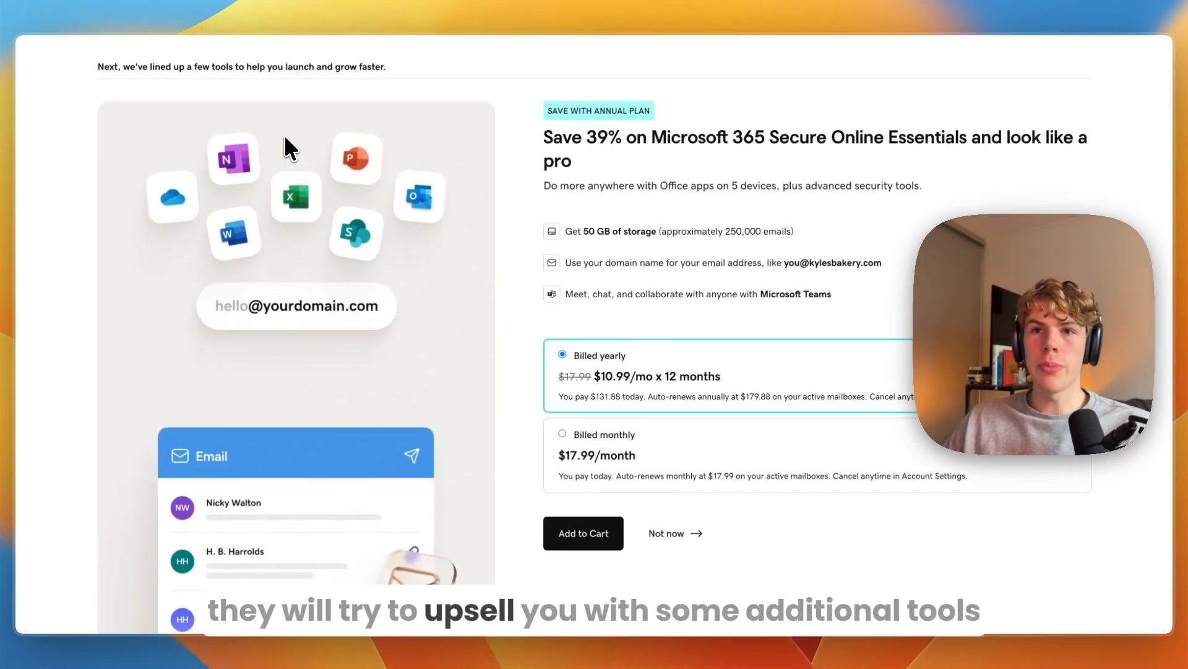
{"action": "left_click", "coordinate": [672, 534]}
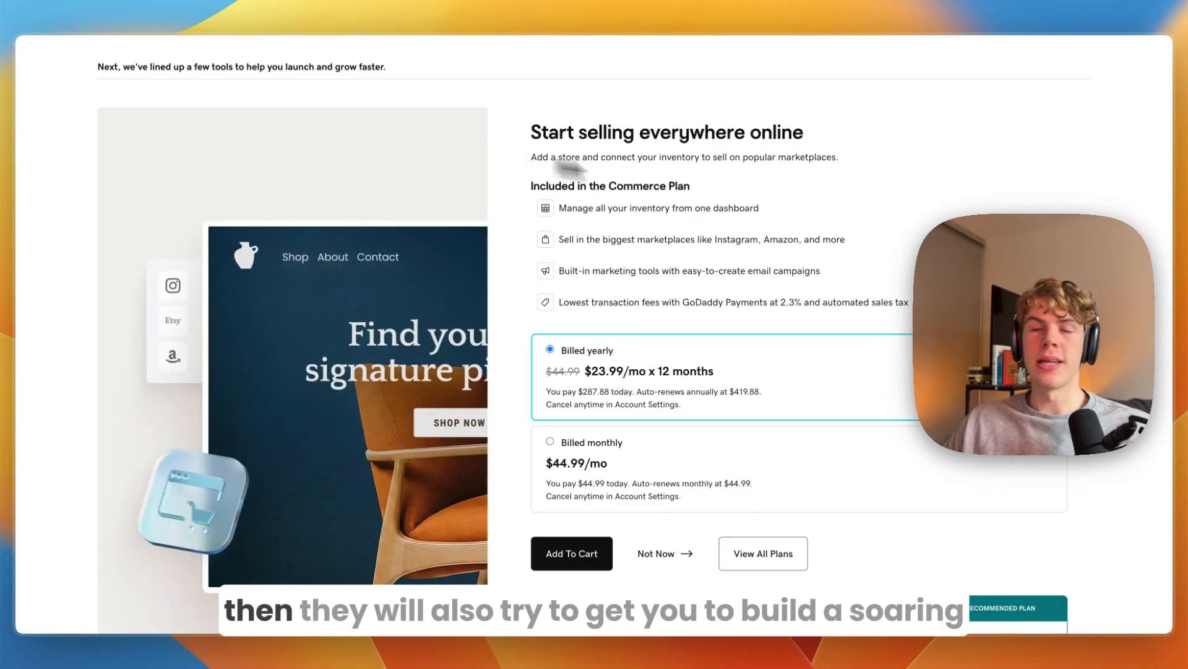
{"action": "scroll", "coordinate": [808, 195], "scroll_direction": "down", "scroll_amount": 8}
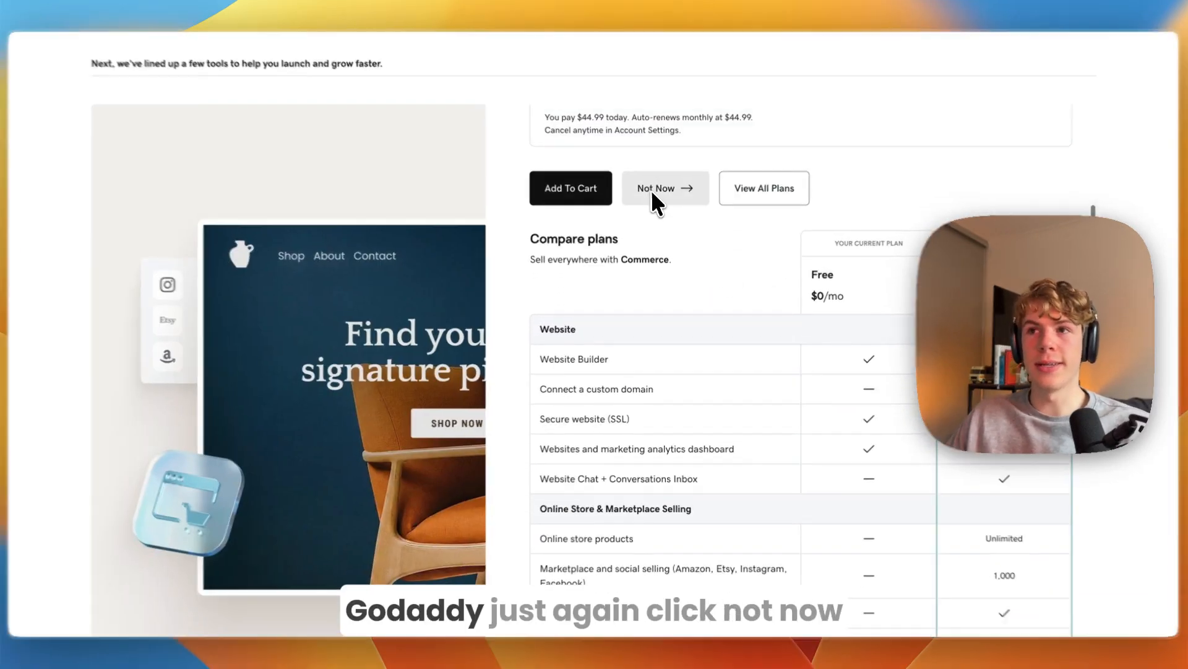
{"action": "left_click", "coordinate": [652, 188]}
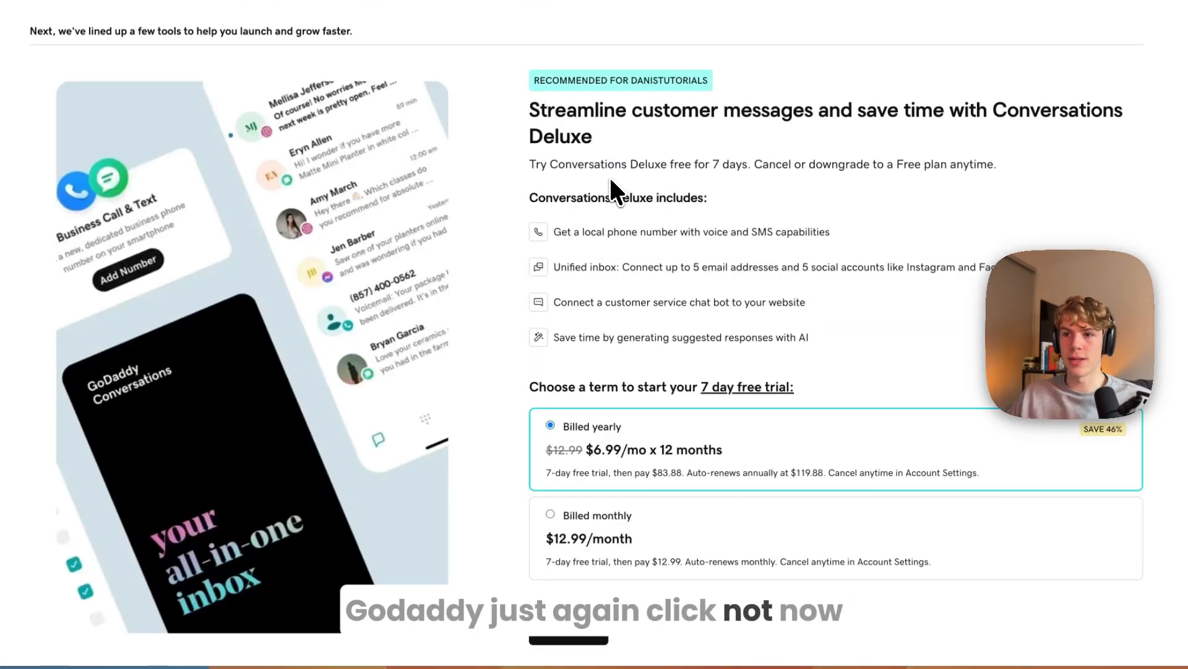
{"action": "scroll", "coordinate": [596, 251], "scroll_direction": "down", "scroll_amount": 1}
{"action": "left_click", "coordinate": [662, 589]}
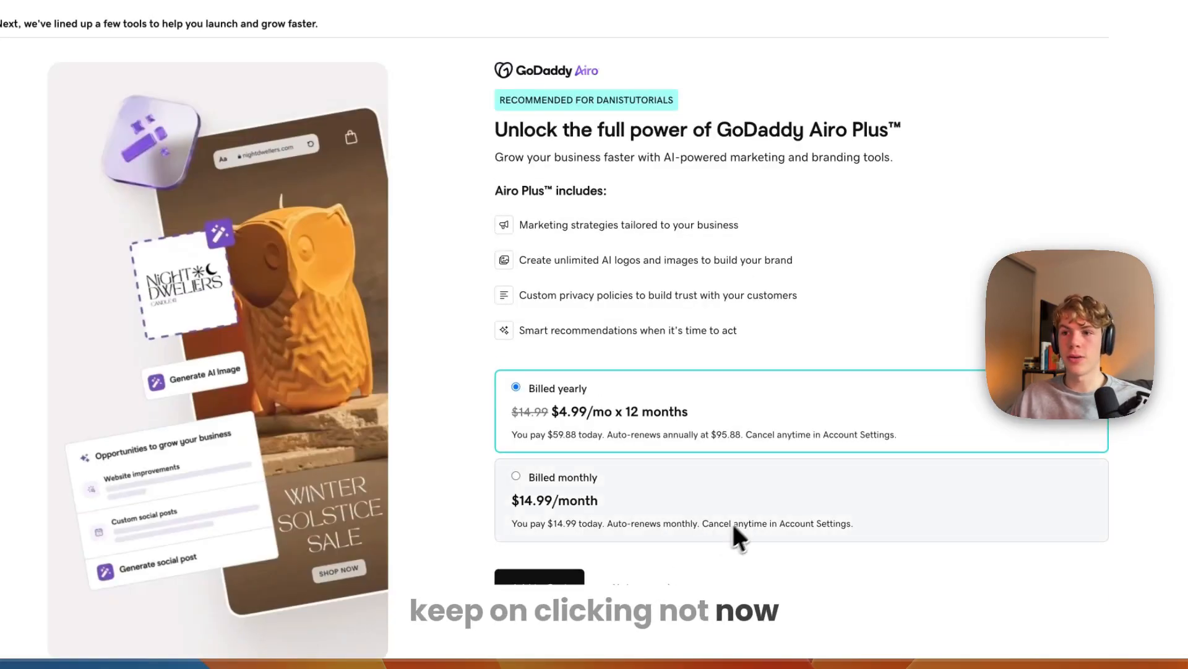
{"action": "left_click", "coordinate": [648, 537]}
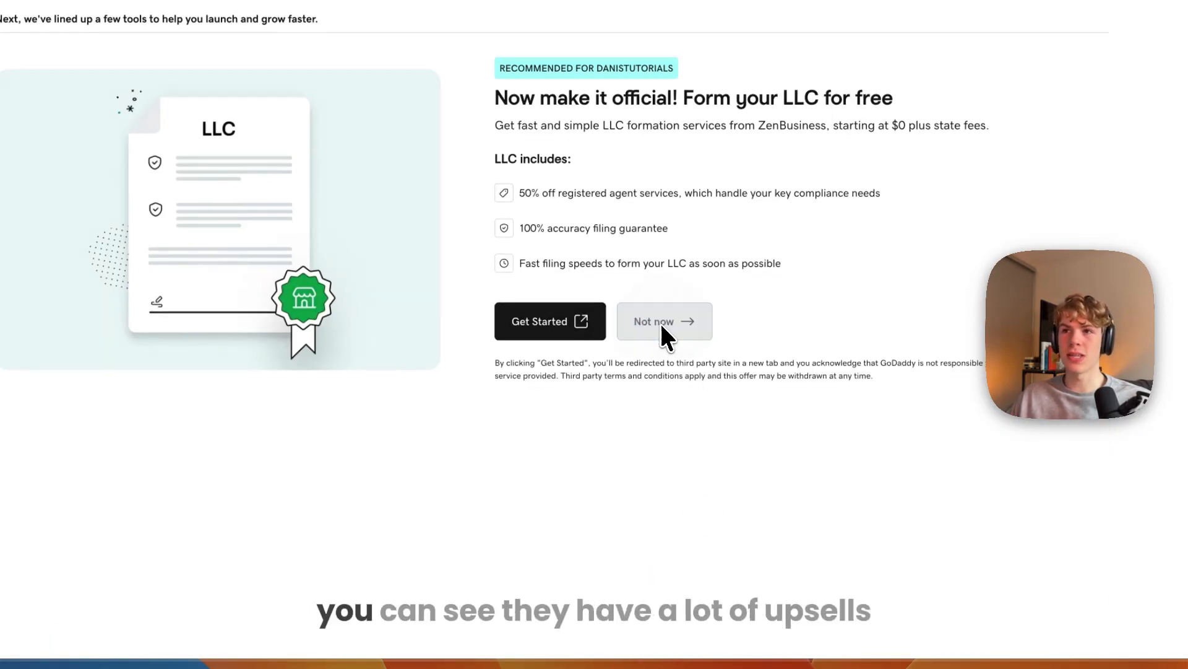
{"action": "left_click", "coordinate": [682, 322]}
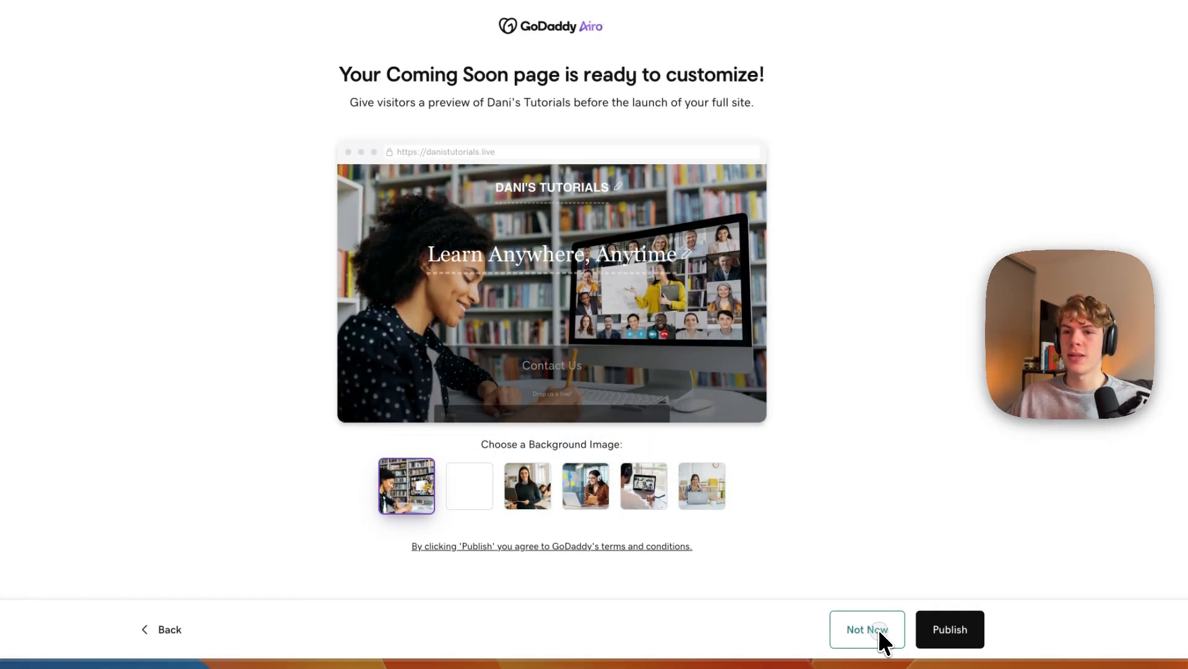
{"action": "left_click", "coordinate": [870, 627]}
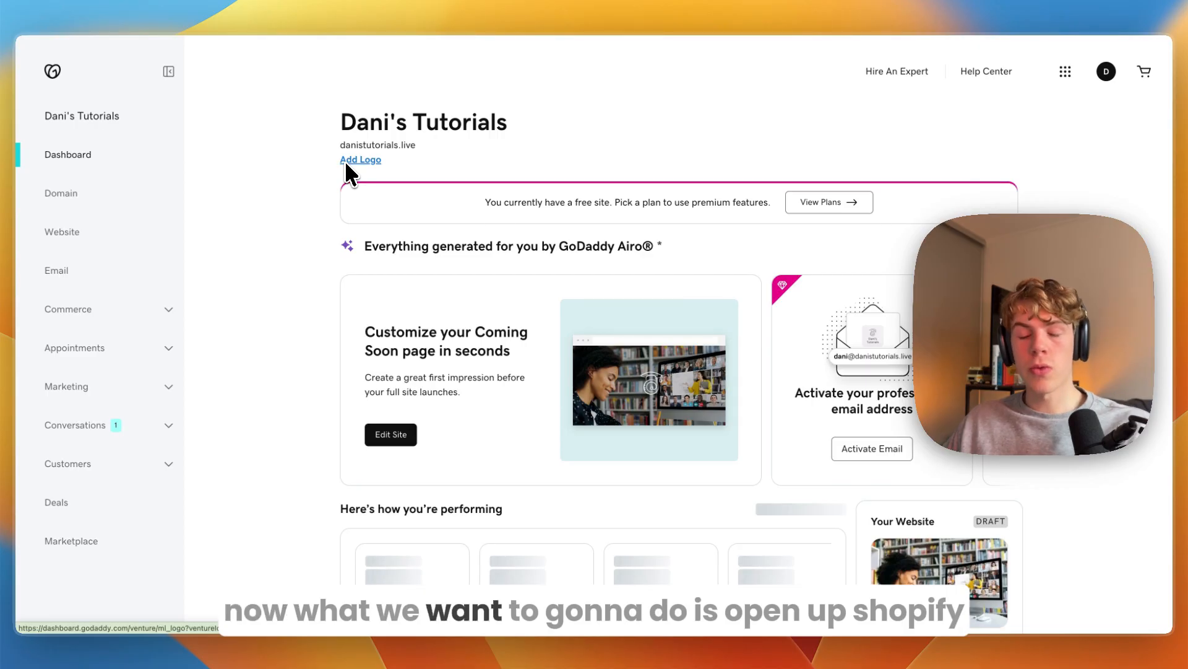
Step: Switch to the Shopify admin and connect the existing domain danistutorials.live in the store's domain settings
{"action": "key", "text": "ctrl+Tab"}
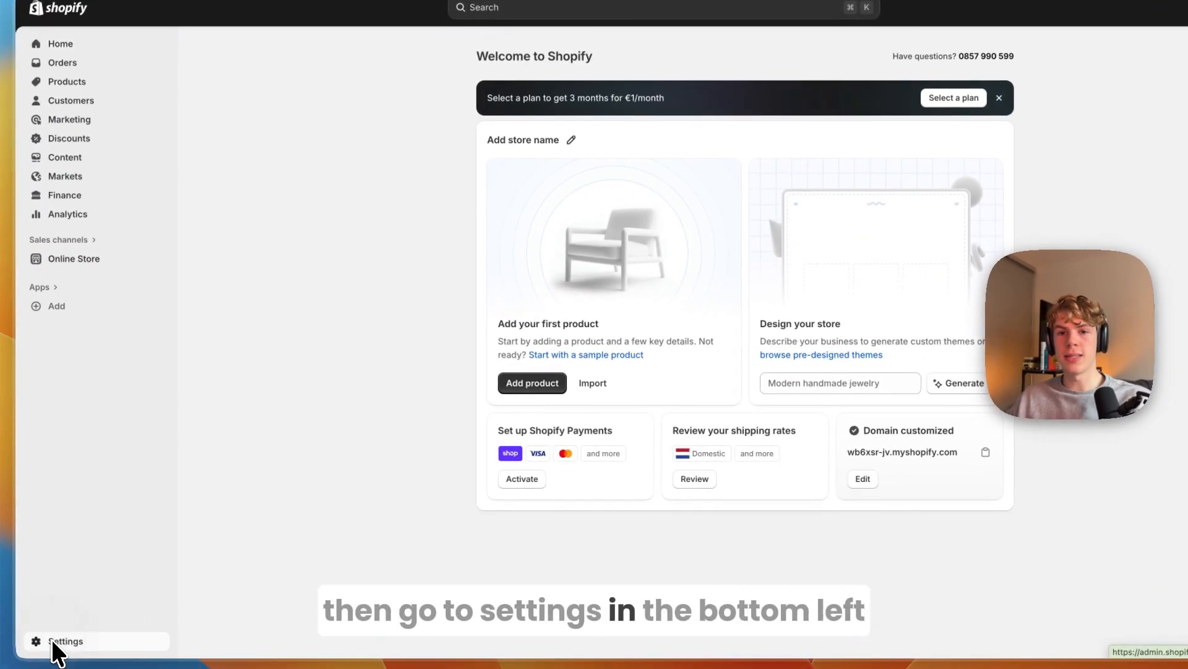
{"action": "left_click", "coordinate": [52, 618]}
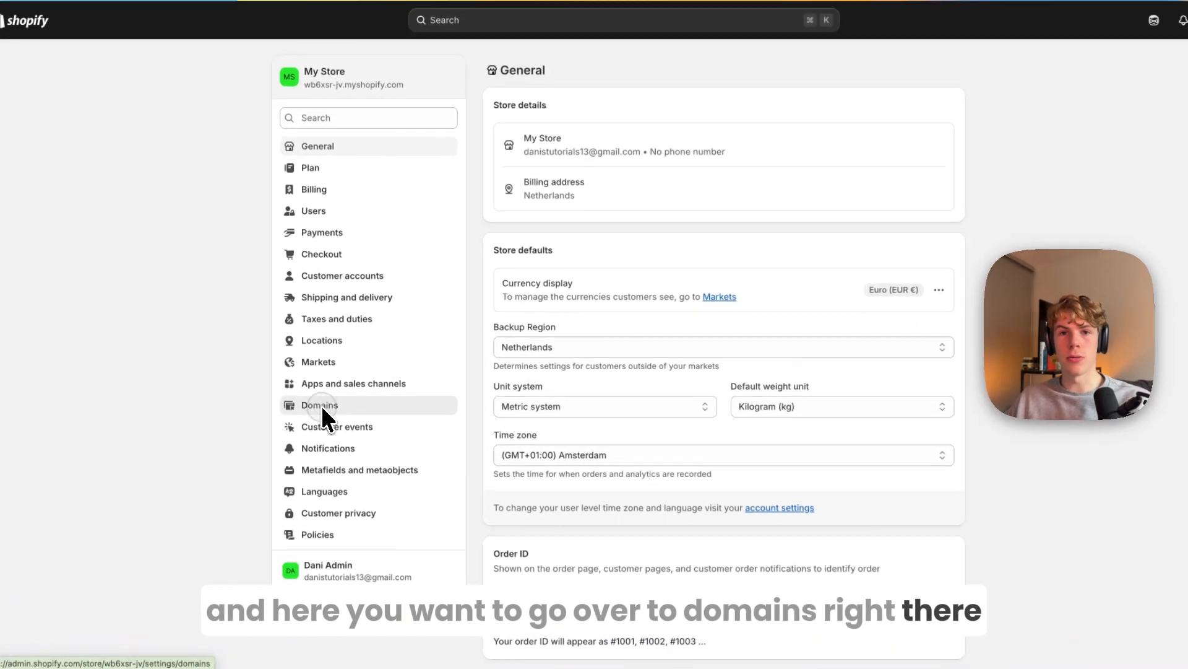
{"action": "left_click", "coordinate": [322, 397]}
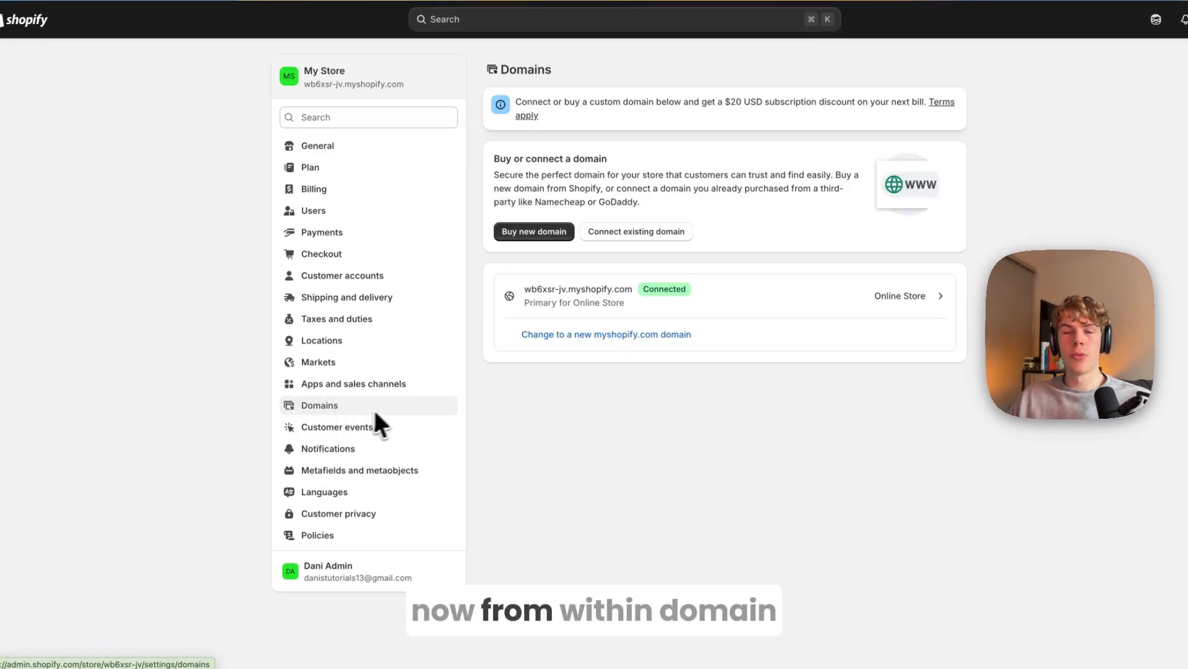
{"action": "left_click", "coordinate": [638, 232]}
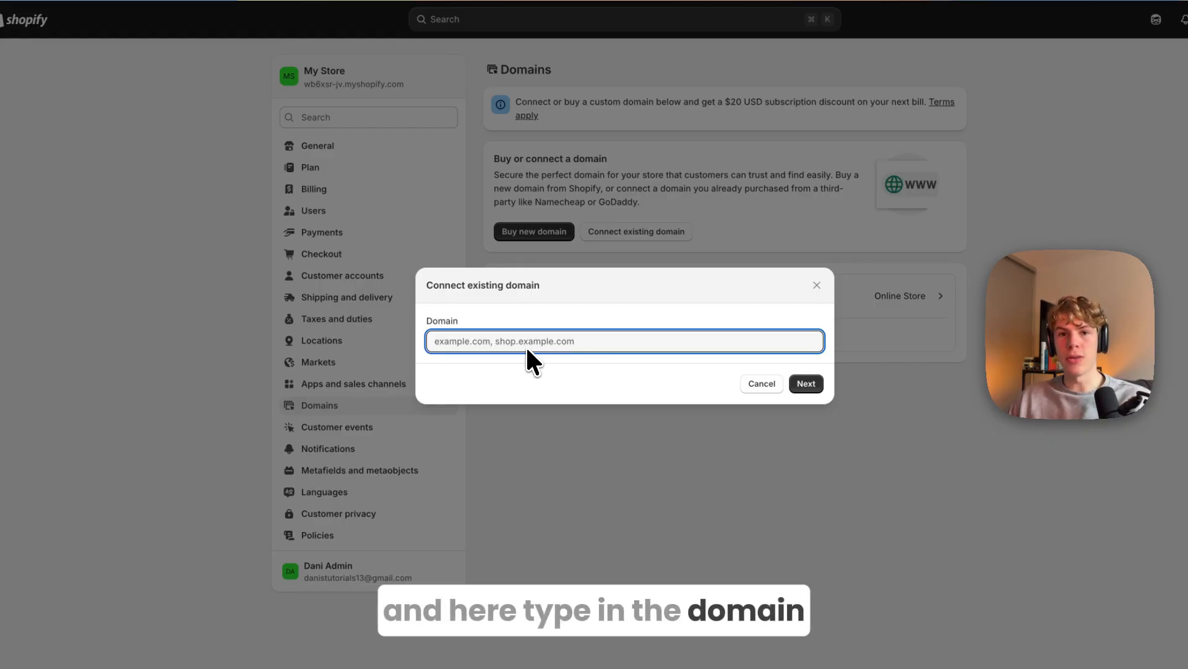
{"action": "type", "text": "danistutorials"}
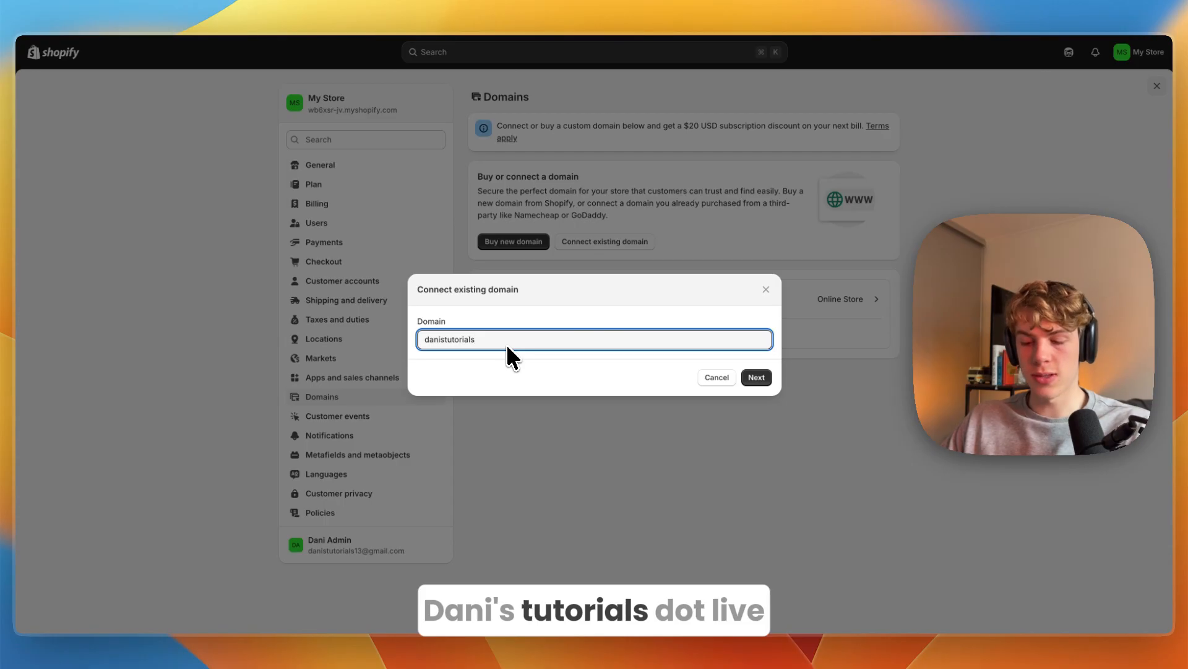
{"action": "type", "text": ".live"}
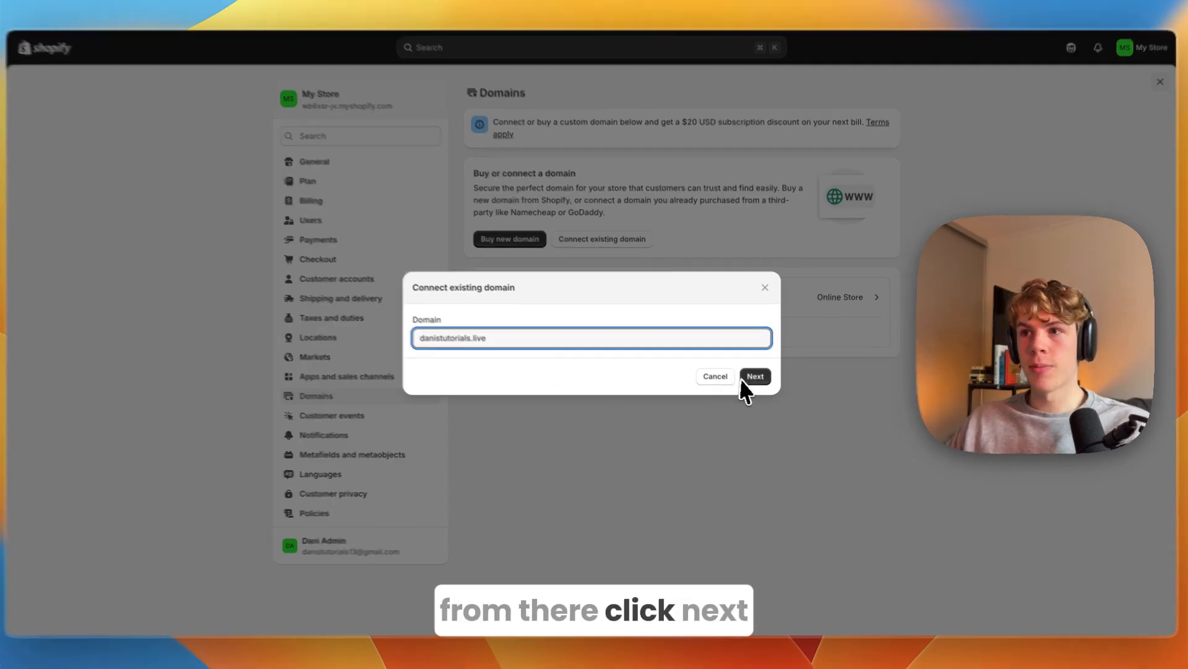
{"action": "left_click", "coordinate": [755, 377]}
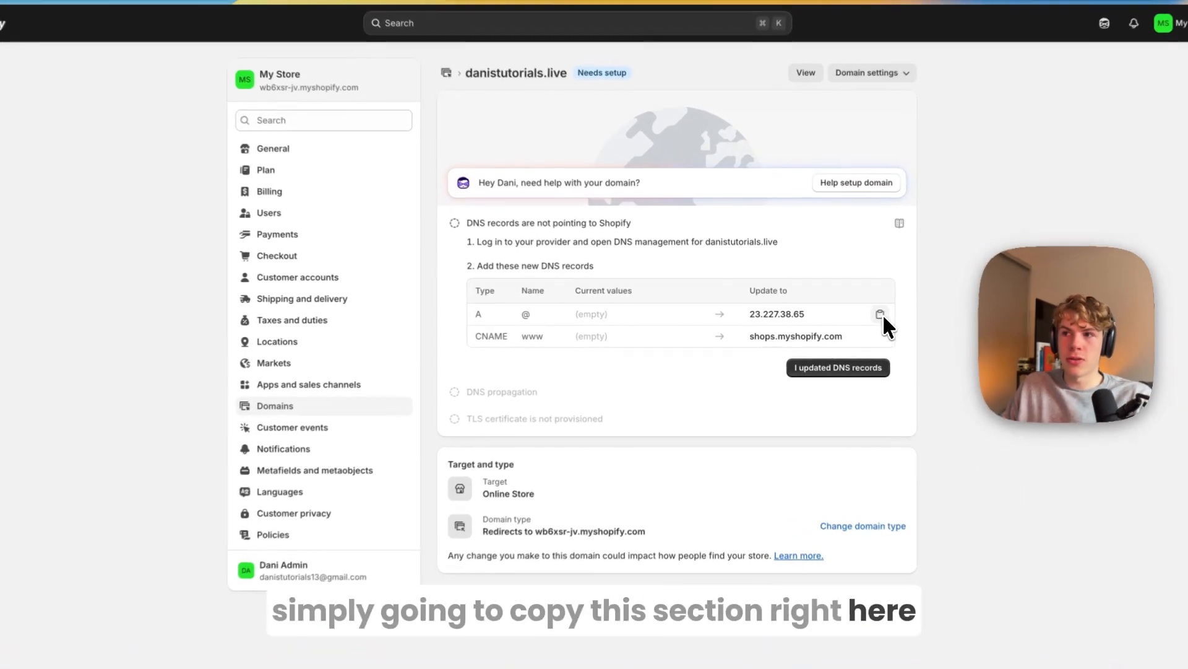
Step: Copy the A record value 23.227.38.65 and switch to GoDaddy's domain page for danistutorials.live
{"action": "left_click", "coordinate": [866, 314]}
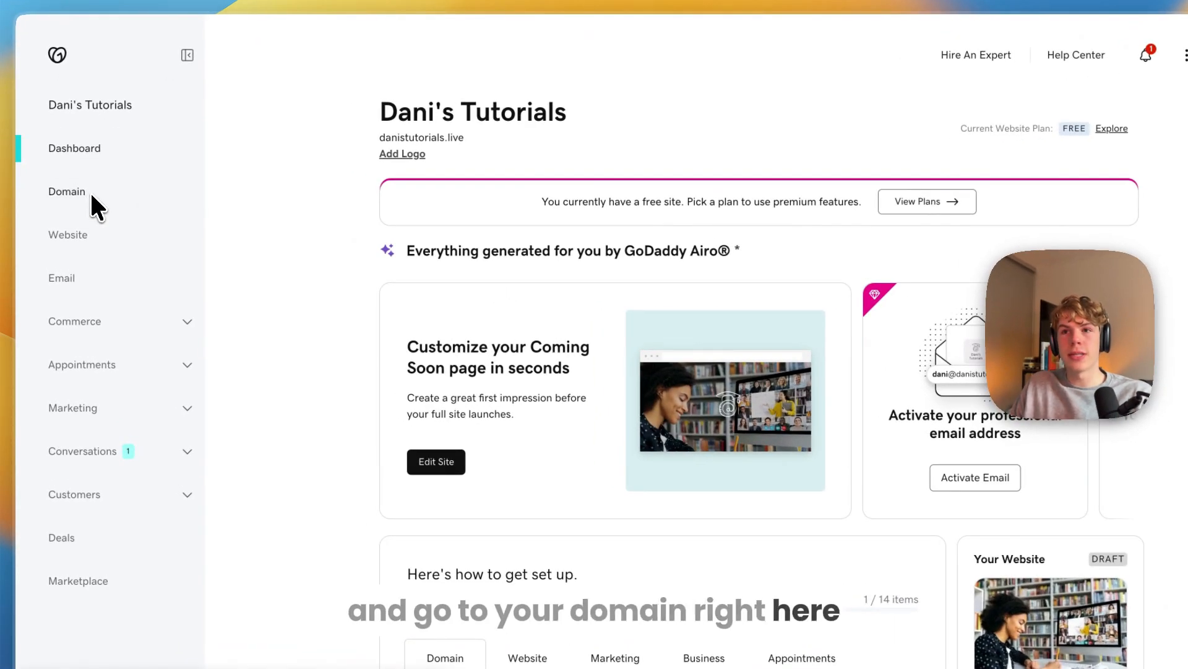
{"action": "left_click", "coordinate": [91, 195]}
{"action": "scroll", "coordinate": [582, 197], "scroll_direction": "down", "scroll_amount": 1}
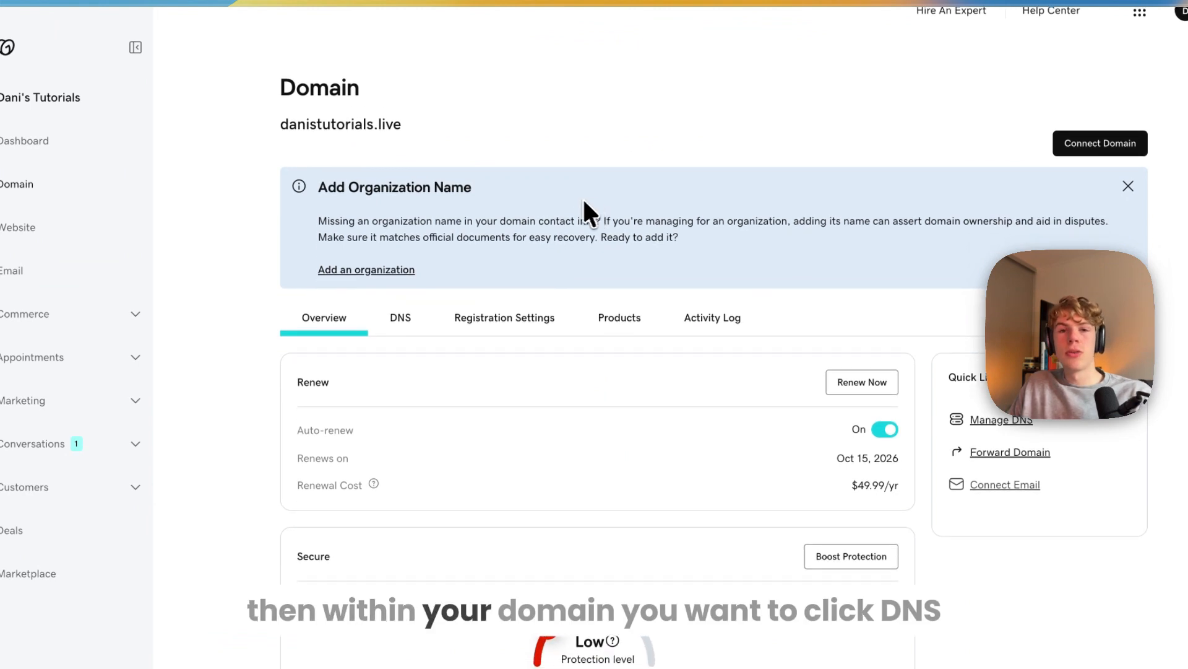
Step: Open the DNS records of danistutorials.live and delete the A record pointing to WebsiteBuilder Site
{"action": "left_click", "coordinate": [408, 318]}
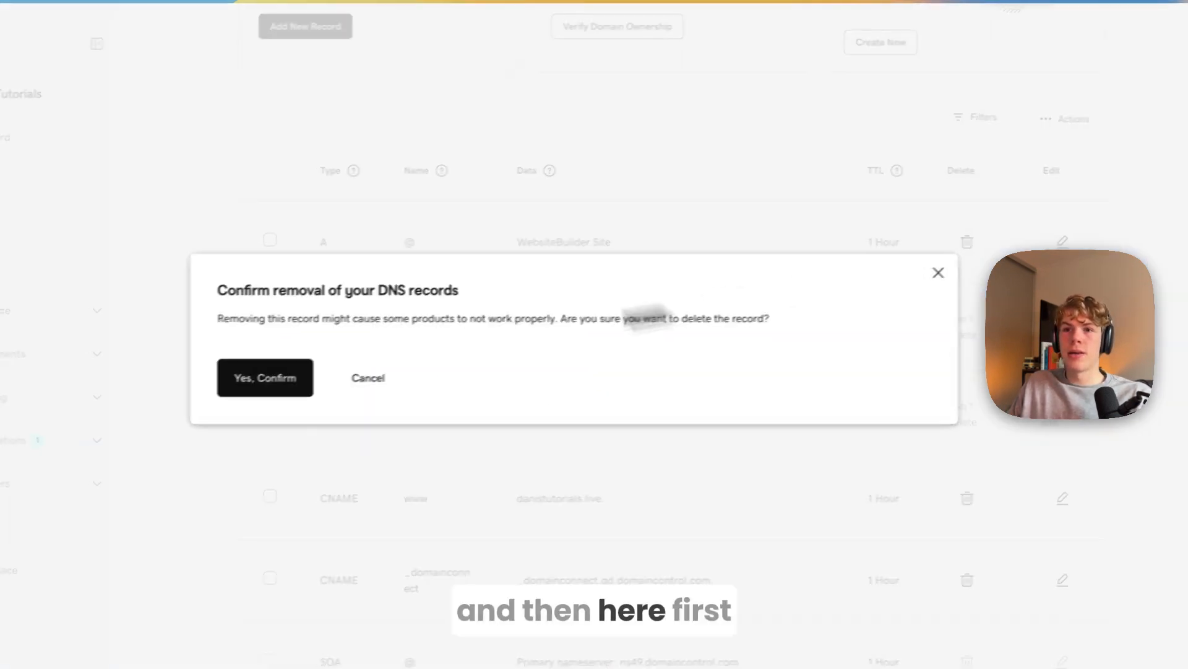
{"action": "left_click", "coordinate": [265, 376]}
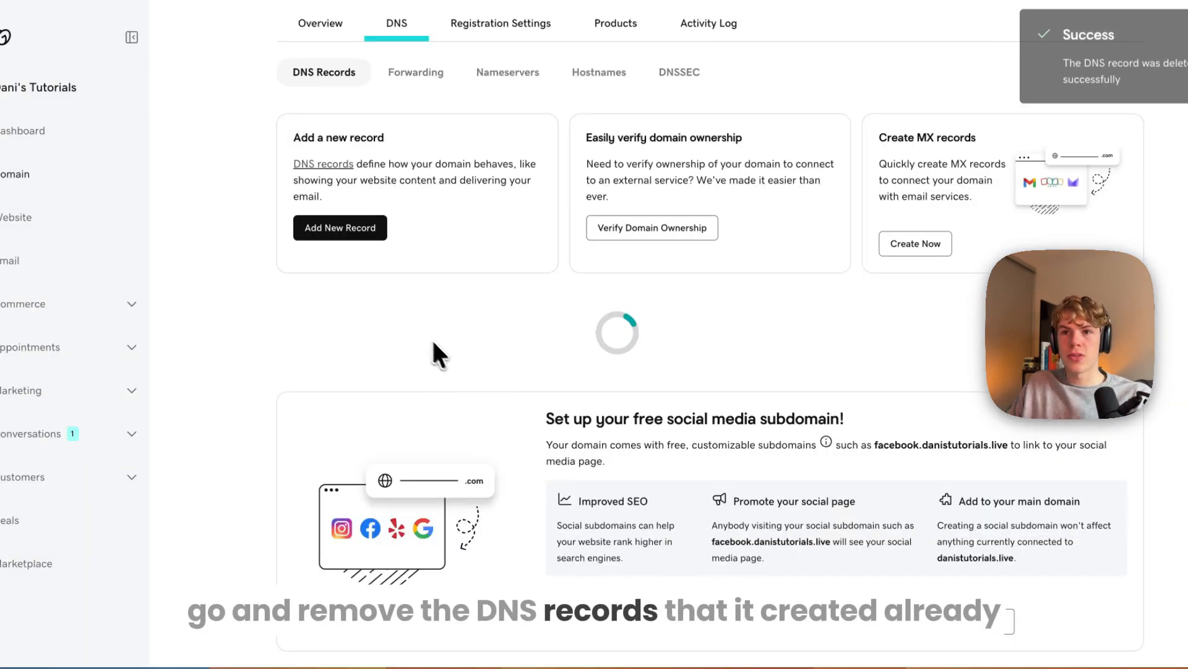
Step: Delete the www and _domainconnect CNAME records and the _dmarc TXT record from the domain's DNS records
{"action": "scroll", "coordinate": [523, 371], "scroll_direction": "down", "scroll_amount": 7}
{"action": "scroll", "coordinate": [532, 373], "scroll_direction": "up", "scroll_amount": 2}
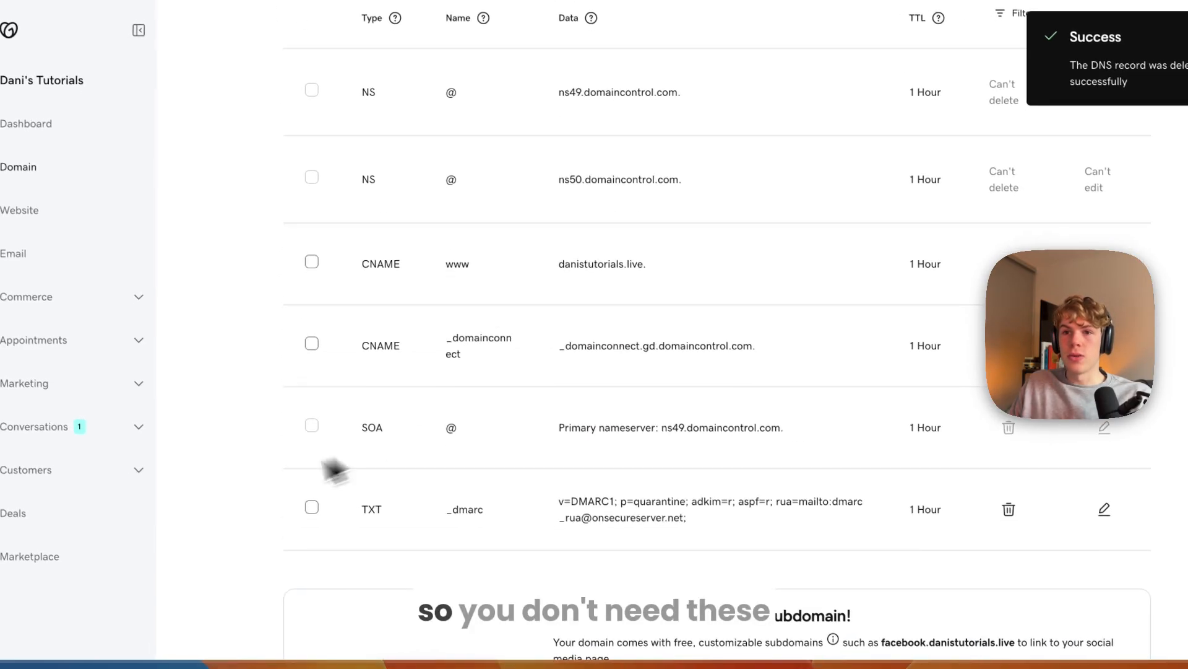
{"action": "left_click", "coordinate": [312, 506]}
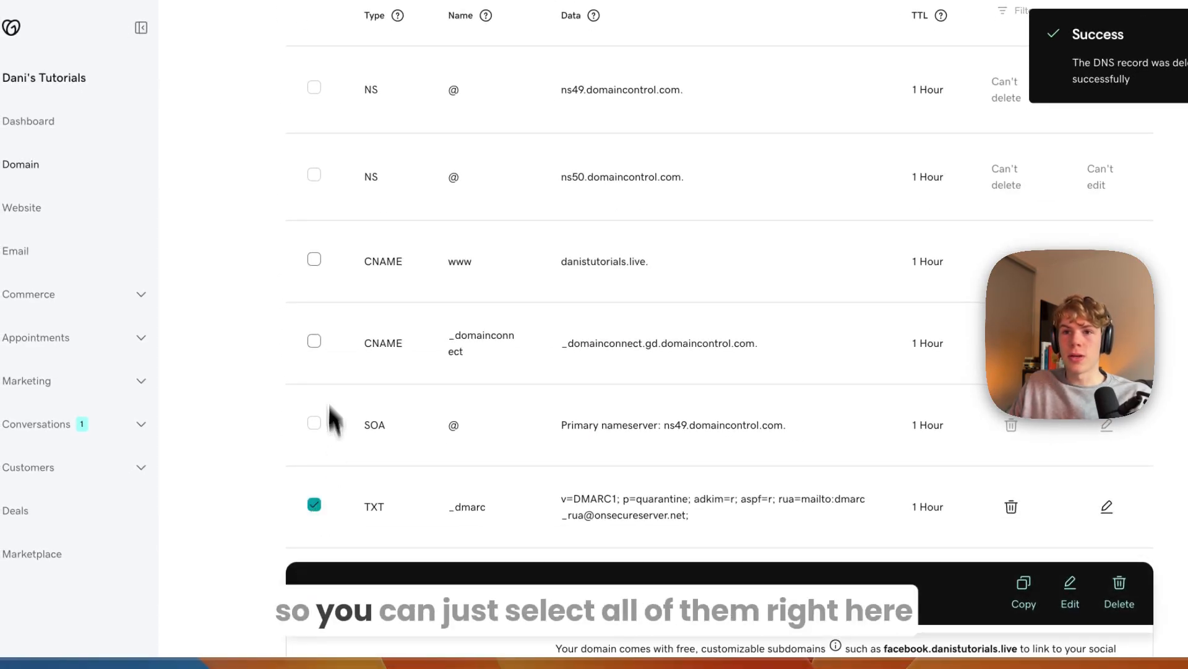
{"action": "left_click", "coordinate": [315, 257]}
{"action": "scroll", "coordinate": [318, 272], "scroll_direction": "up", "scroll_amount": 4}
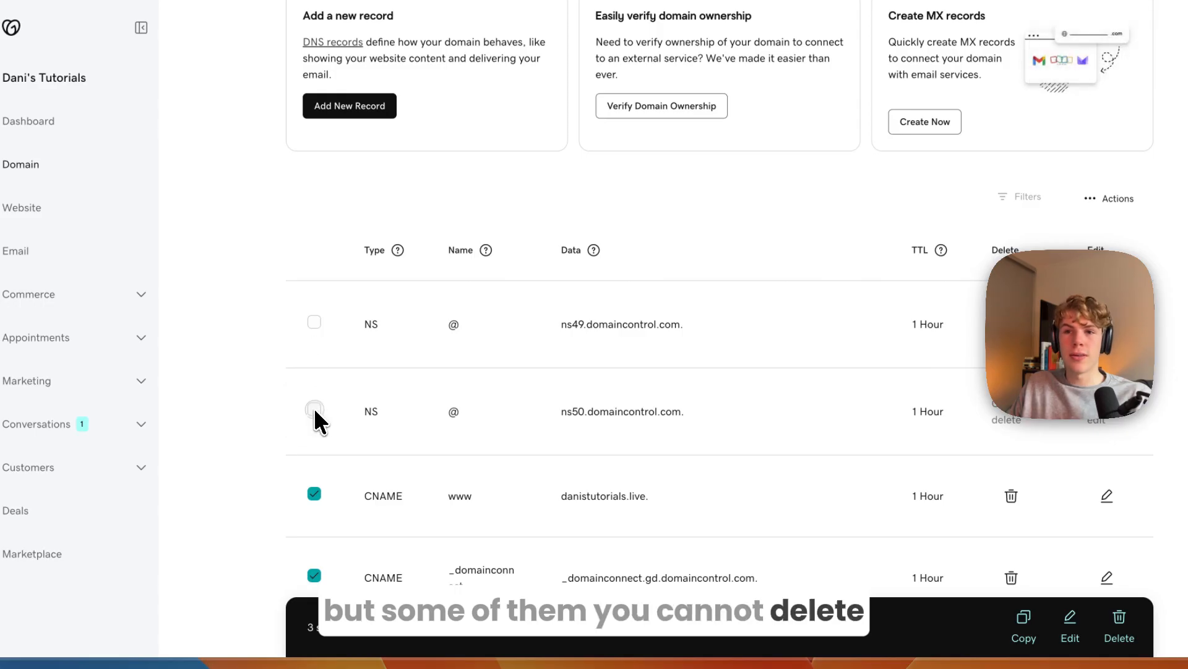
{"action": "scroll", "coordinate": [322, 334], "scroll_direction": "down", "scroll_amount": 3}
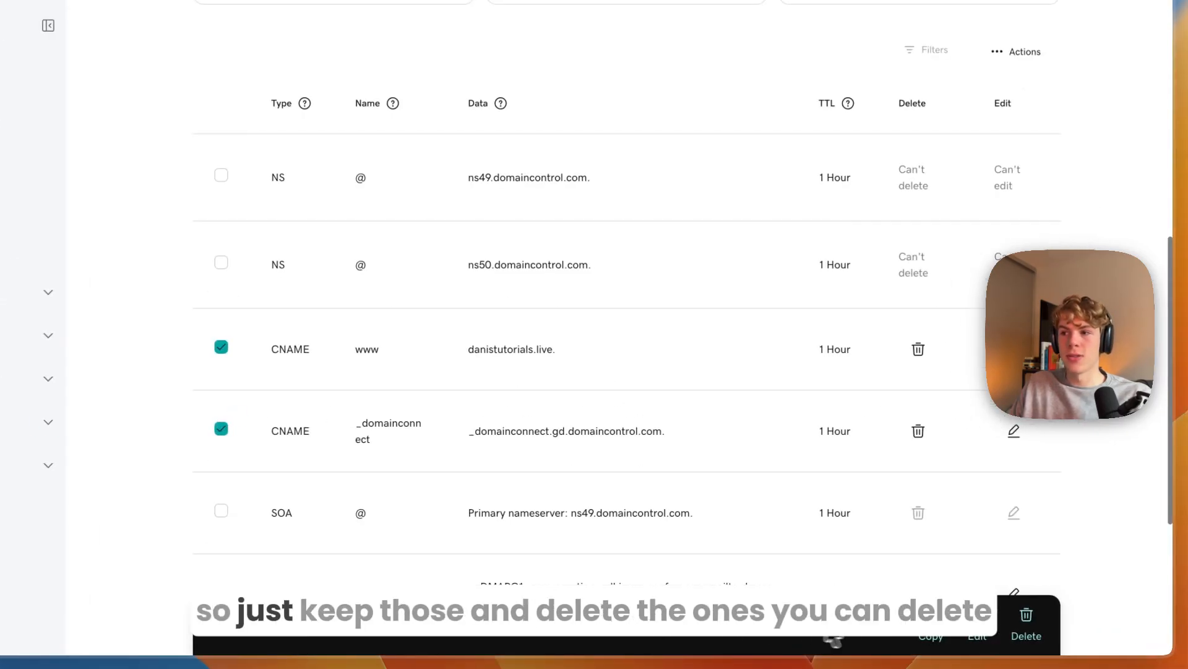
{"action": "left_click", "coordinate": [1028, 628]}
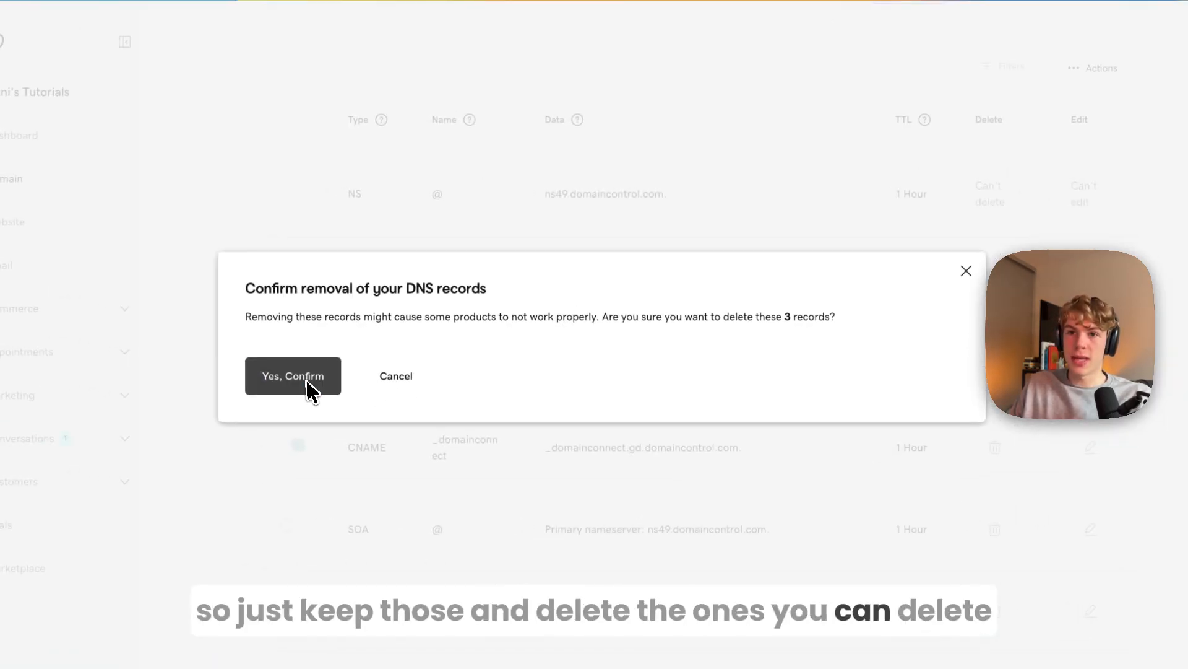
{"action": "left_click", "coordinate": [305, 379]}
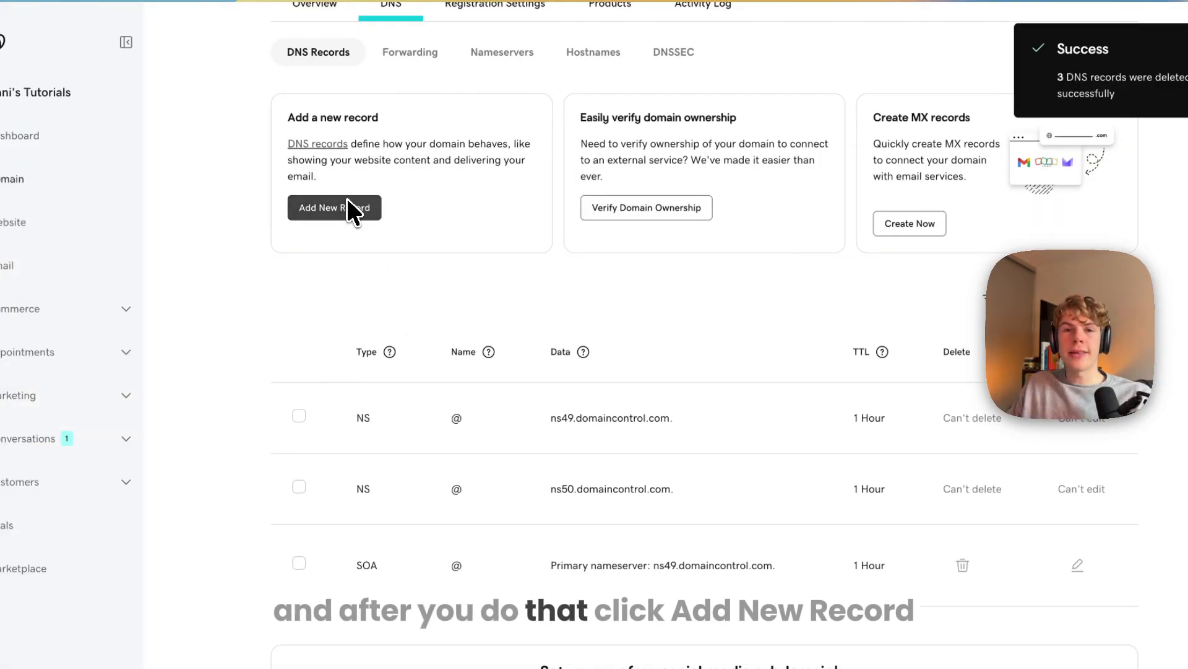
Step: Add and save a new A record with the name @ and the value 23.227.38.65
{"action": "left_click", "coordinate": [347, 207]}
{"action": "left_click", "coordinate": [346, 381]}
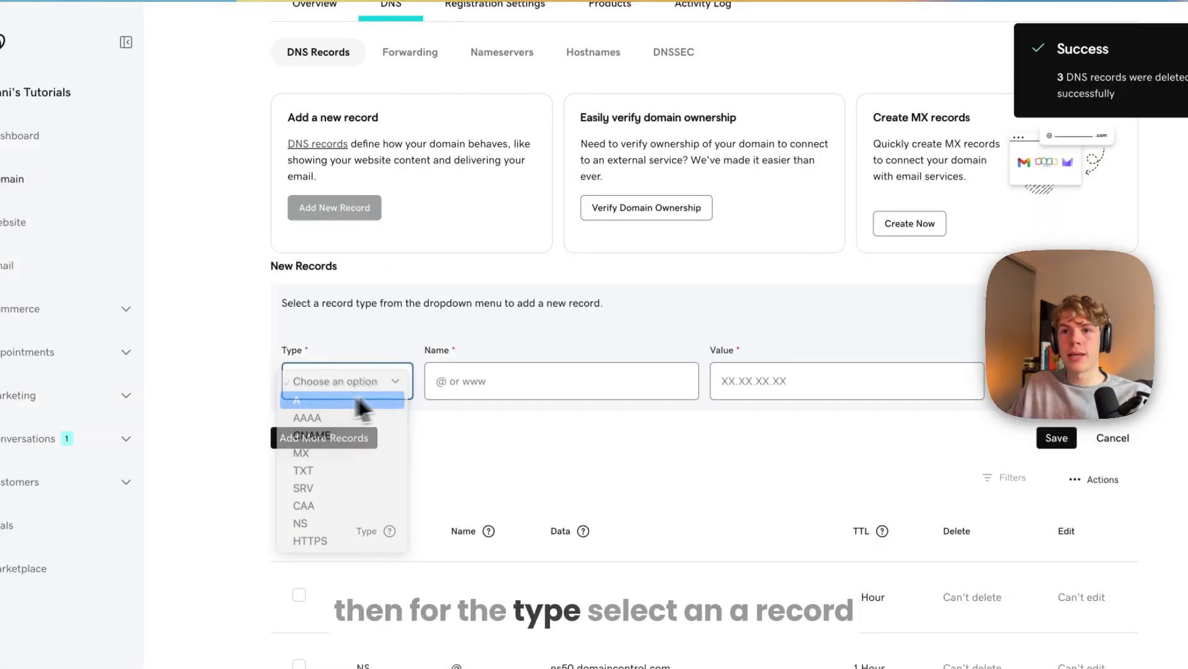
{"action": "left_click", "coordinate": [336, 396]}
{"action": "left_click", "coordinate": [489, 380]}
{"action": "type", "text": "@"}
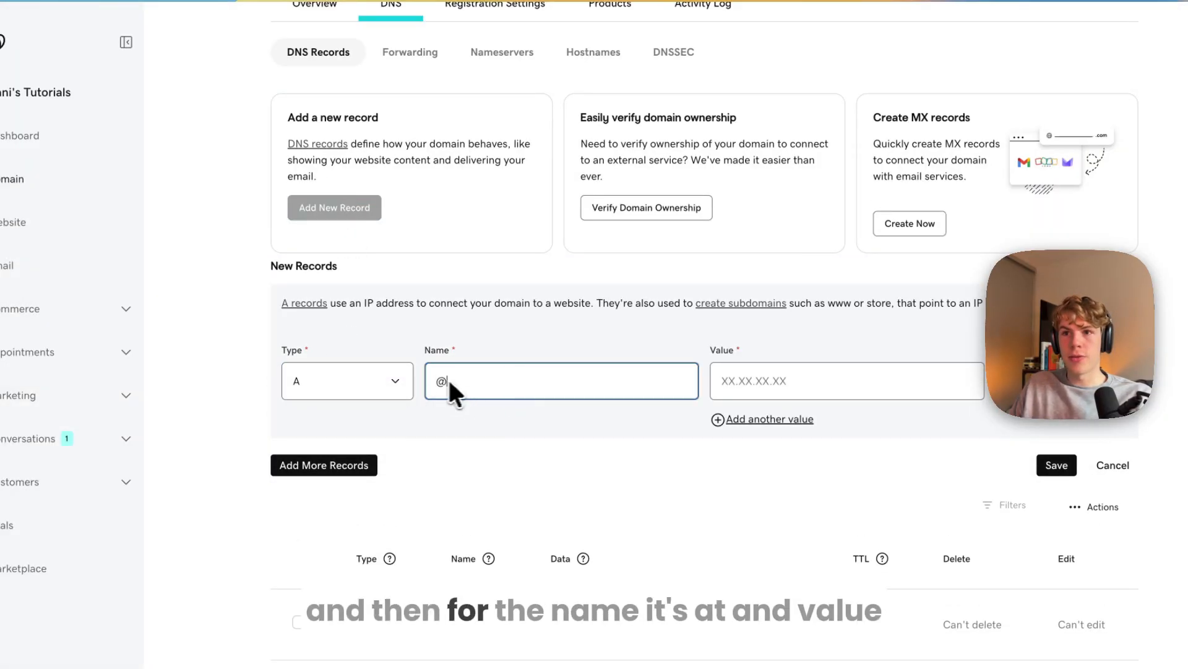
{"action": "left_click", "coordinate": [770, 381]}
{"action": "key", "text": "super+v"}
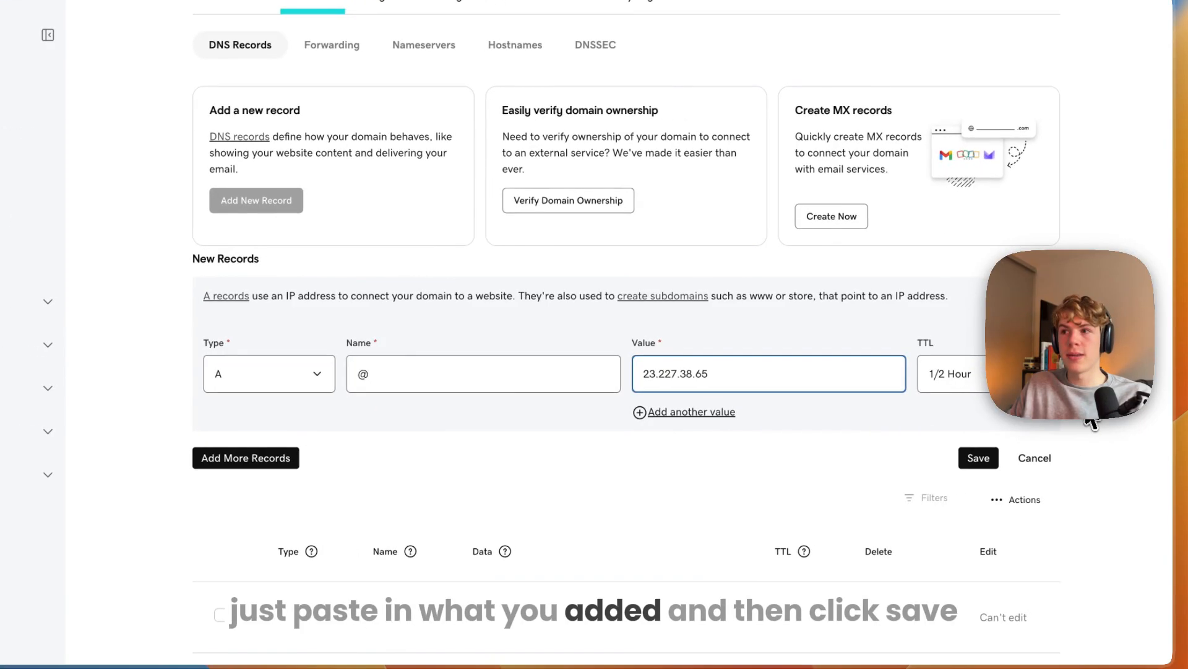
{"action": "scroll", "coordinate": [974, 398], "scroll_direction": "down", "scroll_amount": 3}
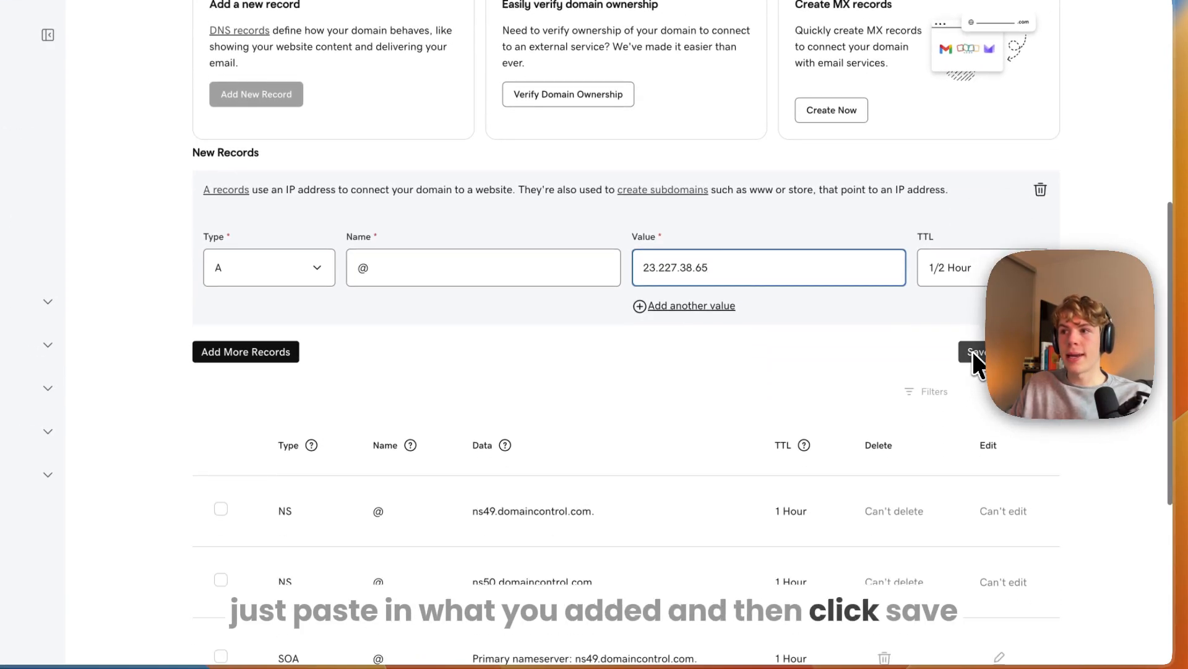
{"action": "left_click", "coordinate": [977, 354]}
Step: Start a new CNAME record and copy its target shops.myshopify.com from the Shopify domain settings
{"action": "scroll", "coordinate": [455, 333], "scroll_direction": "up", "scroll_amount": 2}
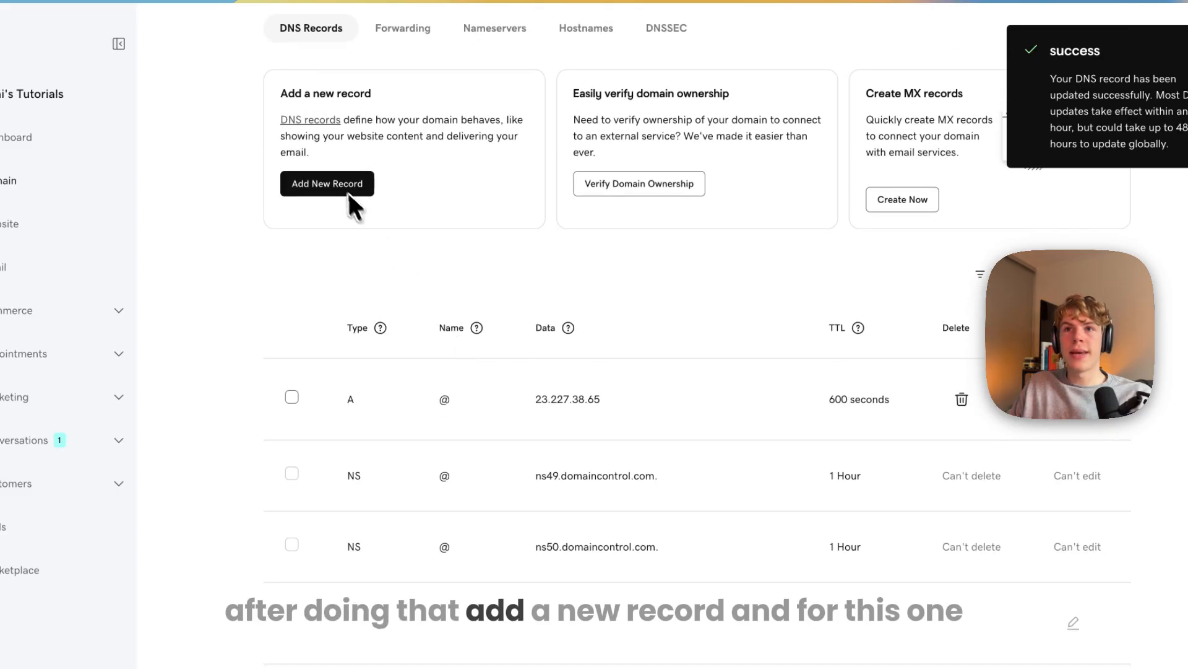
{"action": "left_click", "coordinate": [339, 183]}
{"action": "left_click", "coordinate": [344, 339]}
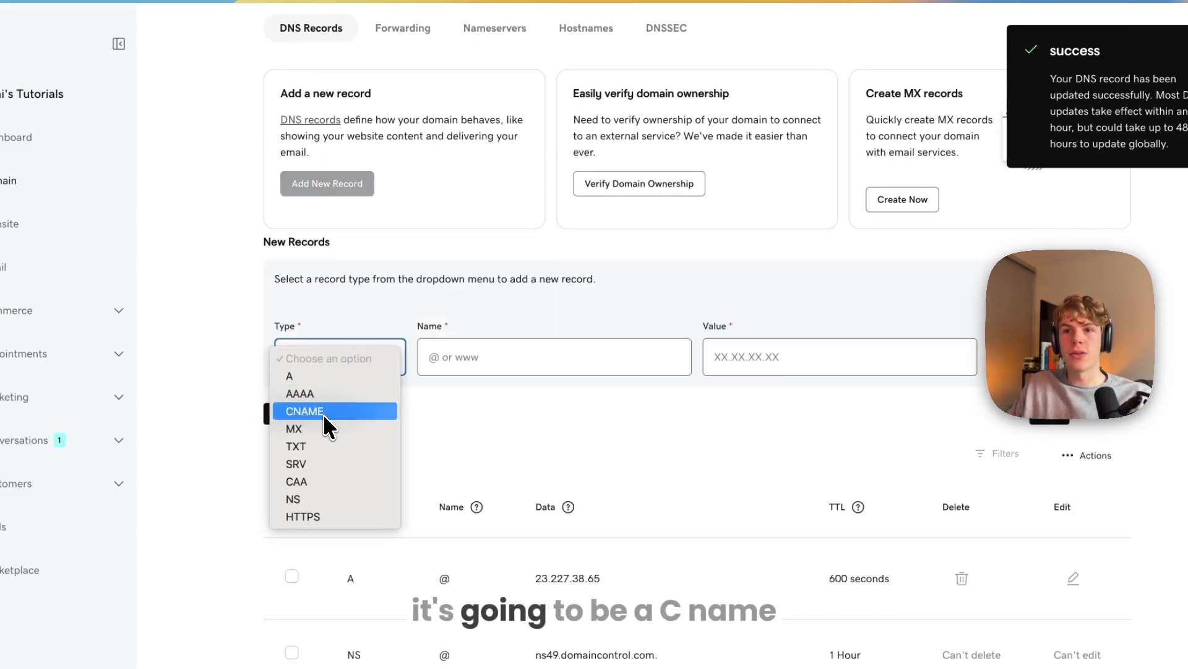
{"action": "left_click", "coordinate": [385, 410]}
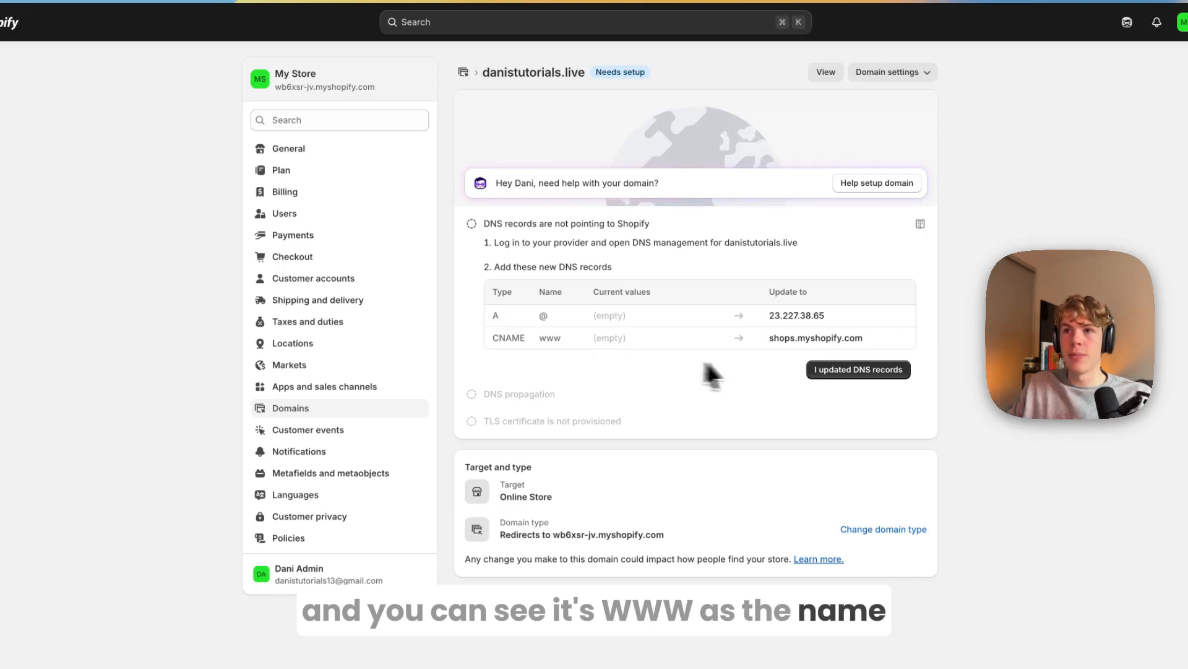
{"action": "left_click_drag", "start_coordinate": [766, 340], "coordinate": [884, 334]}
{"action": "key", "text": "ctrl+c"}
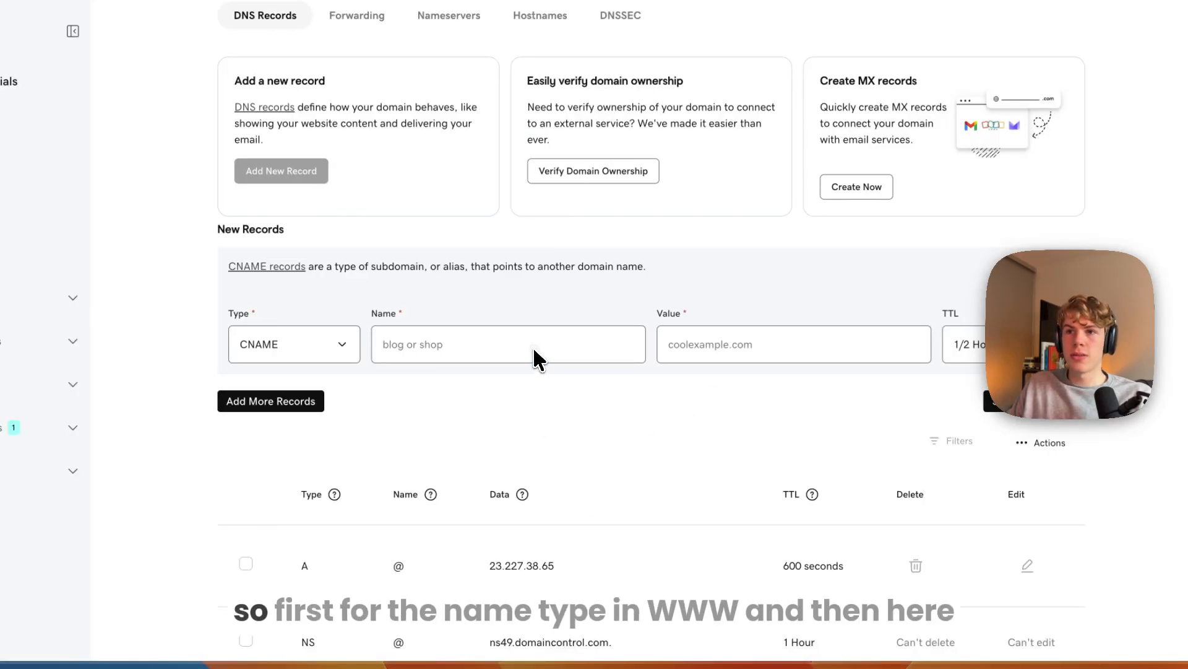
Step: Back in GoDaddy, give the CNAME record the name www and the value shops.myshopify.com, and save it
{"action": "left_click", "coordinate": [554, 352]}
{"action": "type", "text": "www"}
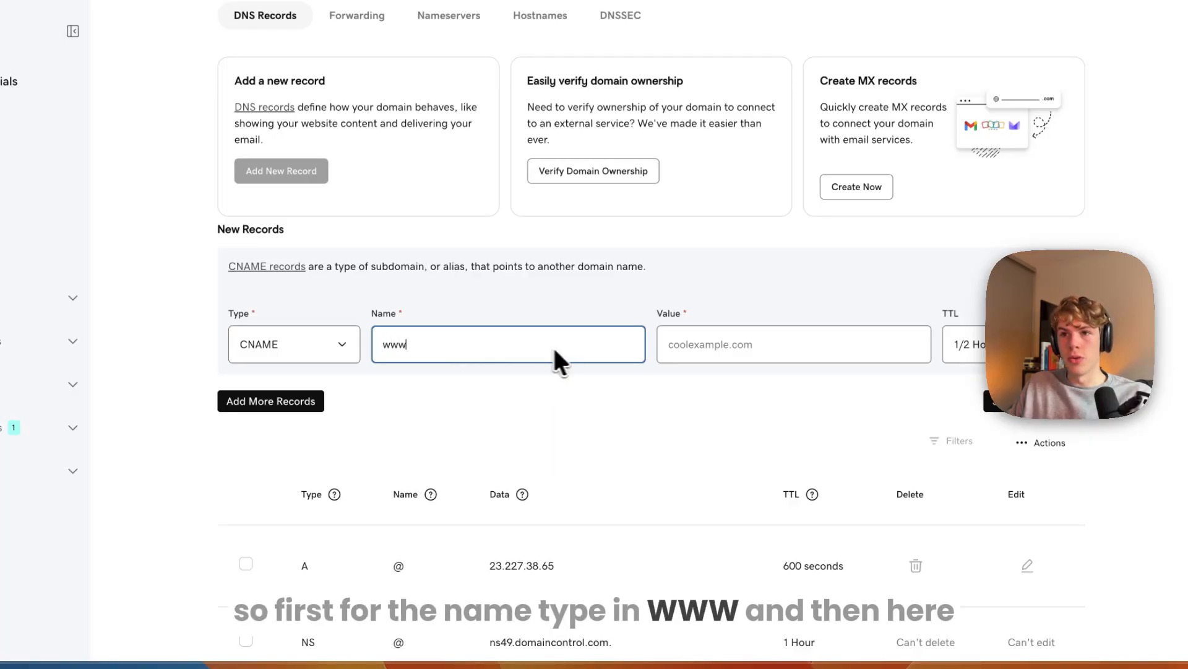
{"action": "left_click", "coordinate": [659, 353]}
{"action": "key", "text": "ctrl+v"}
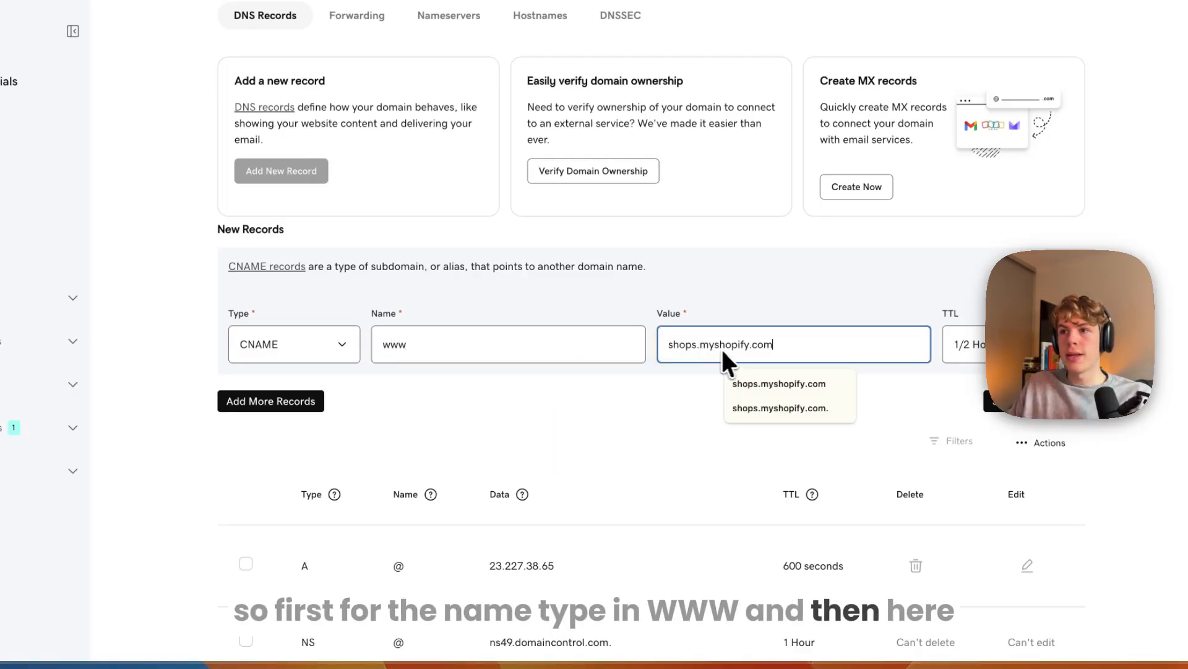
{"action": "left_click", "coordinate": [619, 379]}
{"action": "left_click", "coordinate": [1000, 408]}
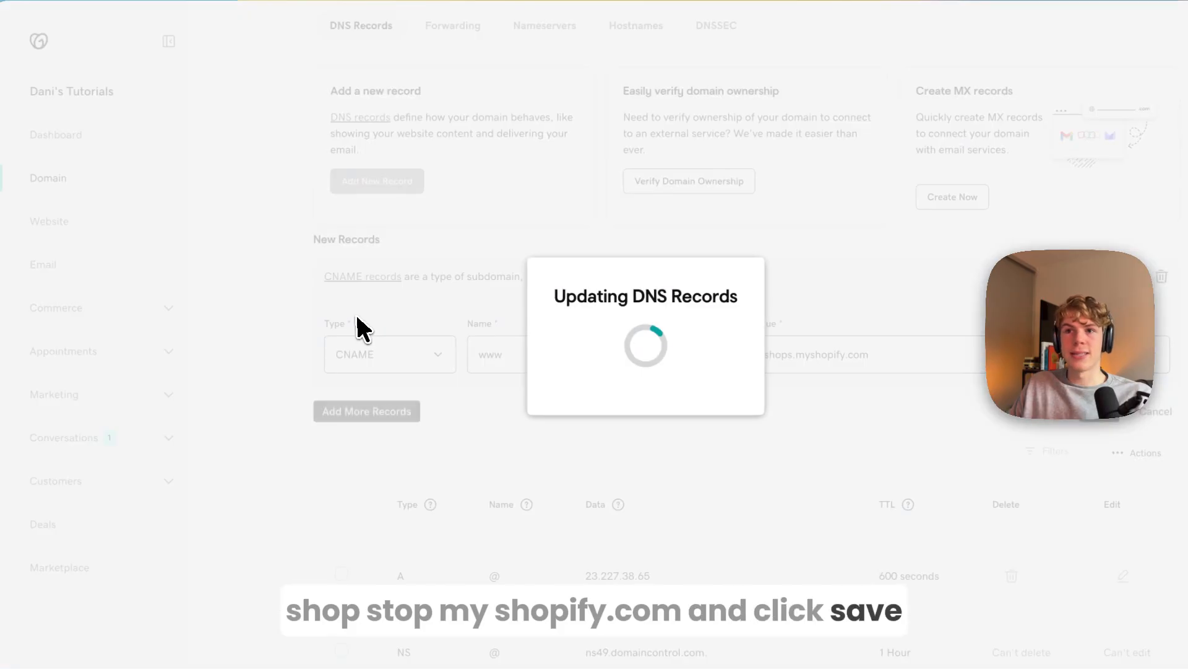
{"action": "scroll", "coordinate": [582, 358], "scroll_direction": "down", "scroll_amount": 3}
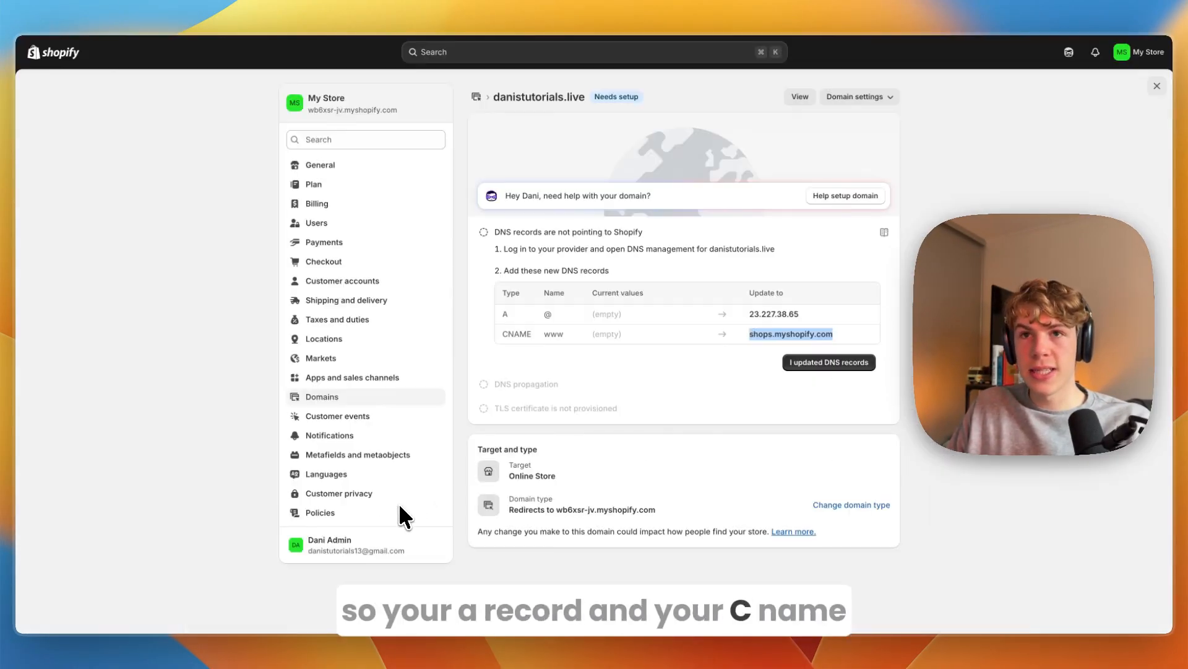
Step: Switch to the Shopify admin and report the DNS records of danistutorials.live as updated to start the check
{"action": "left_click", "coordinate": [815, 364]}
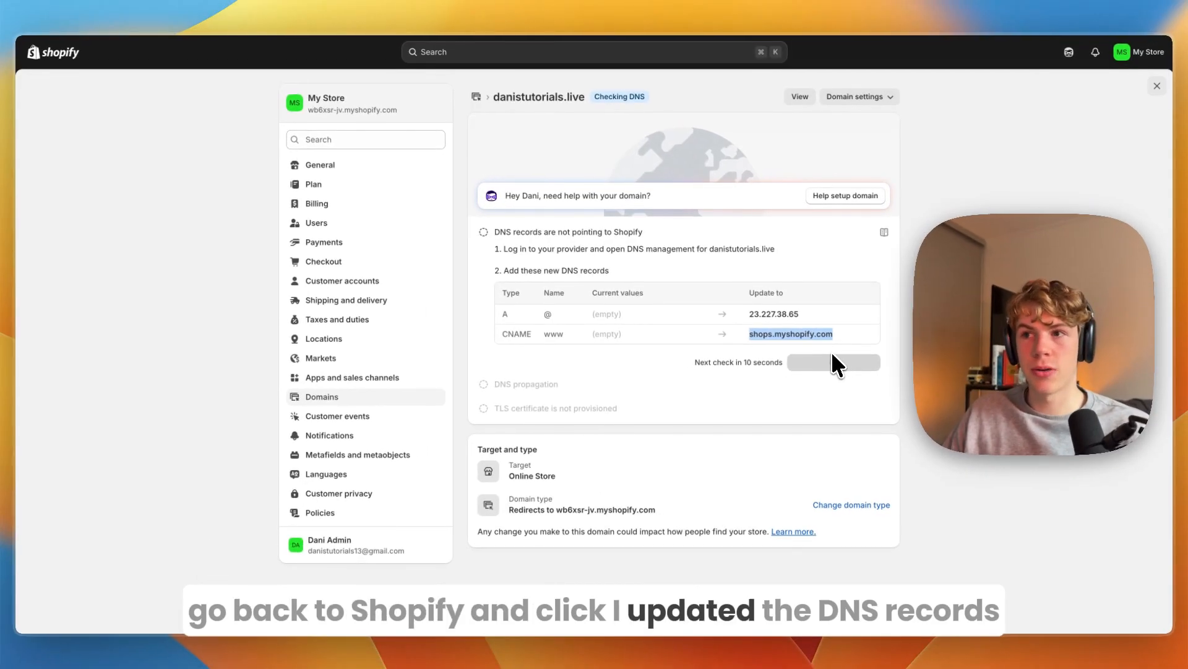
{"action": "left_click", "coordinate": [833, 354]}
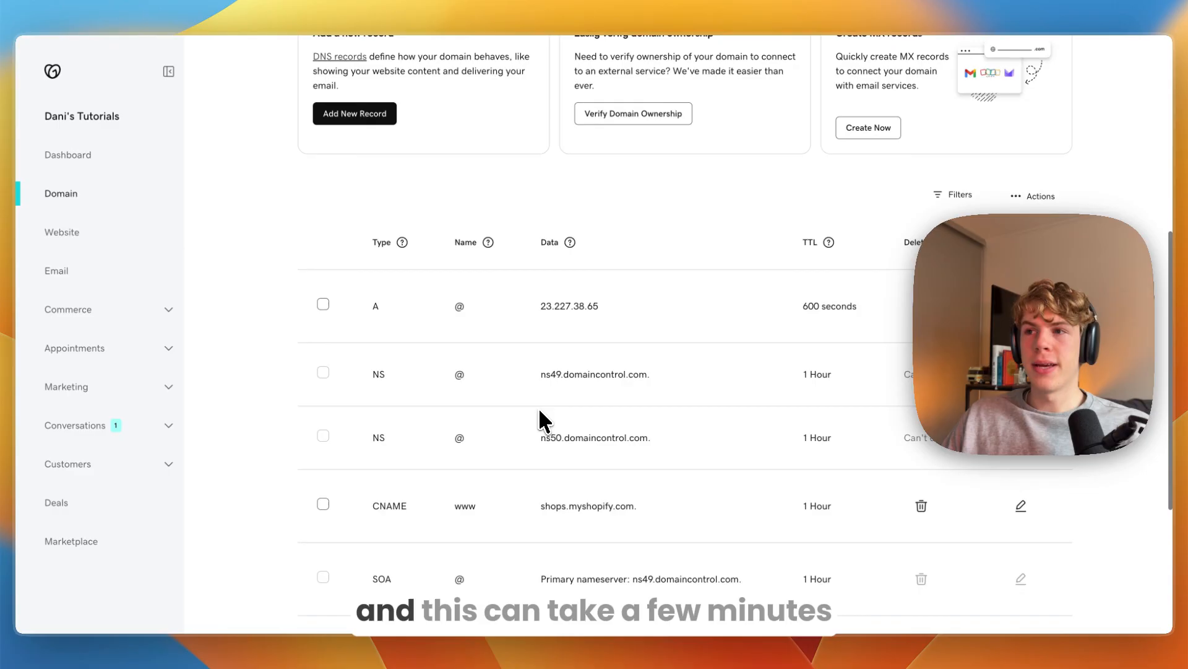
{"action": "scroll", "coordinate": [539, 407], "scroll_direction": "down", "scroll_amount": 3}
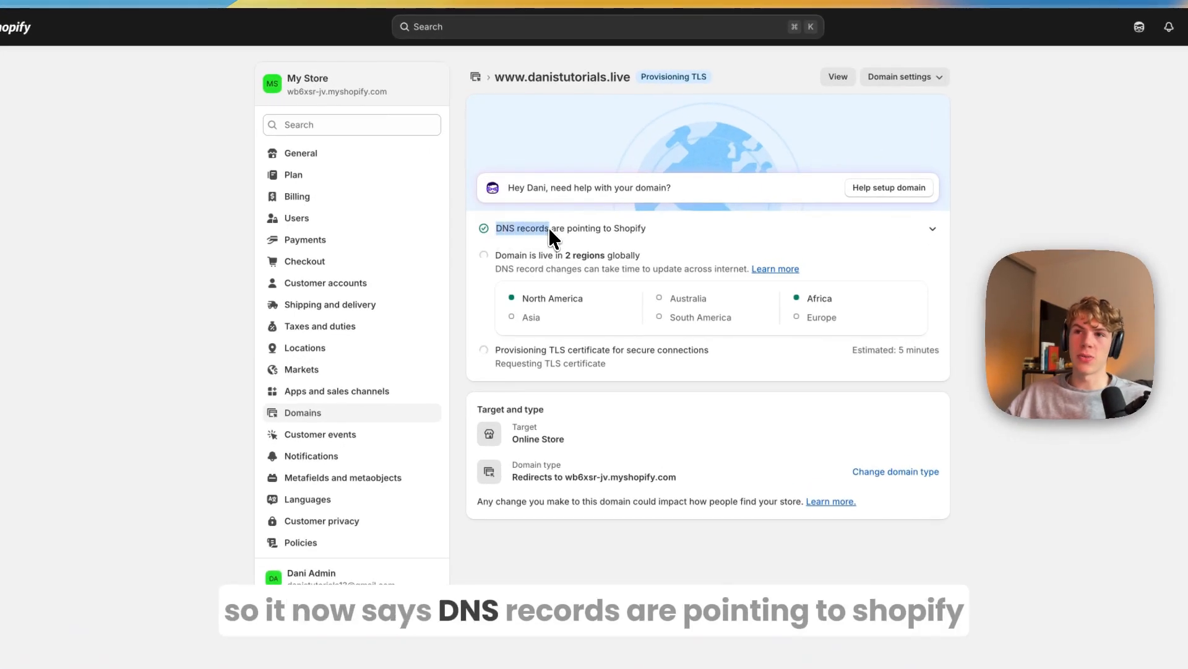
{"action": "left_click_drag", "start_coordinate": [548, 228], "coordinate": [656, 227]}
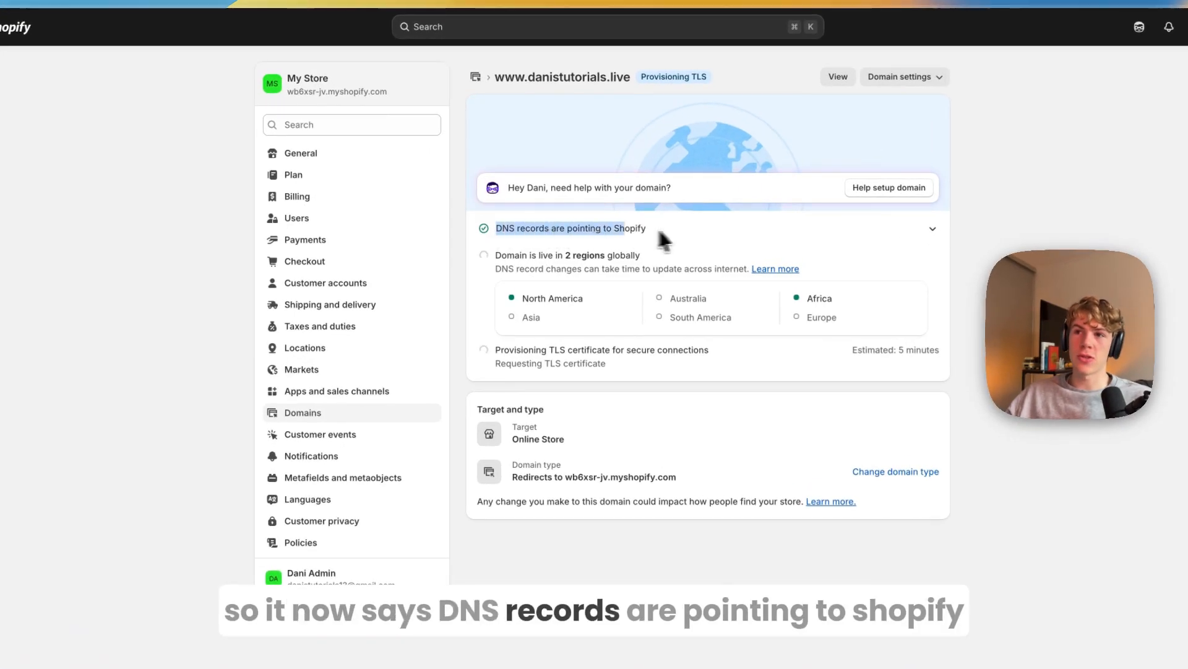
{"action": "left_click", "coordinate": [654, 232]}
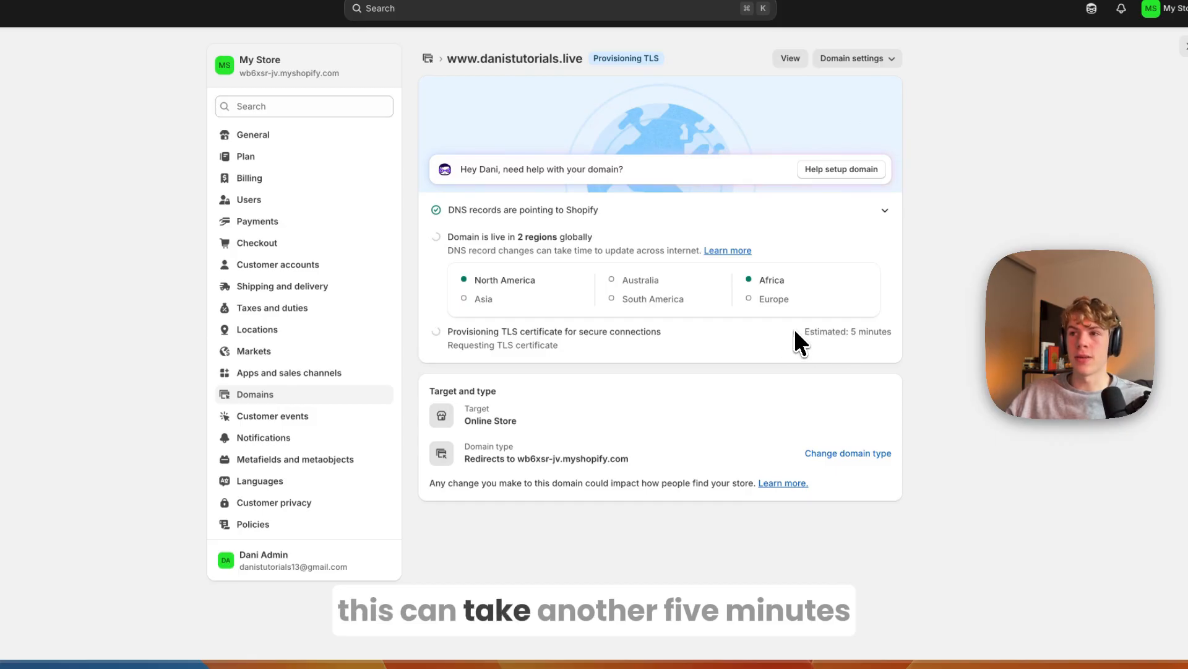
{"action": "left_click_drag", "start_coordinate": [793, 328], "coordinate": [896, 329]}
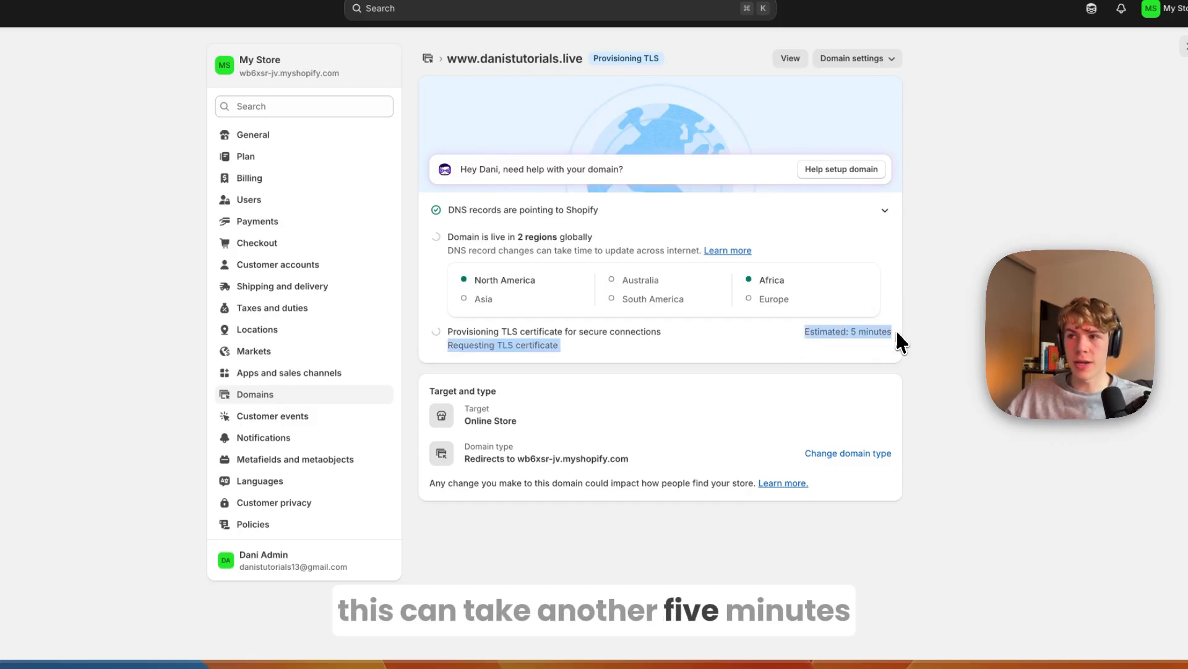
{"action": "left_click", "coordinate": [896, 330]}
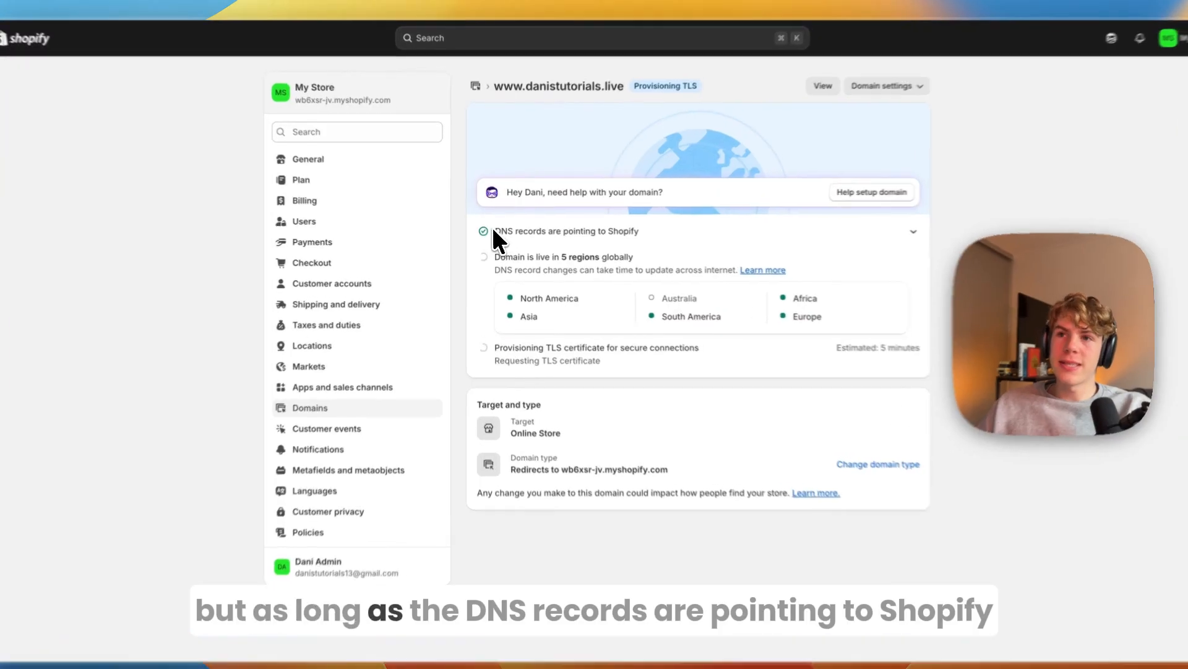
{"action": "left_click_drag", "start_coordinate": [493, 229], "coordinate": [593, 243]}
{"action": "left_click", "coordinate": [604, 244]}
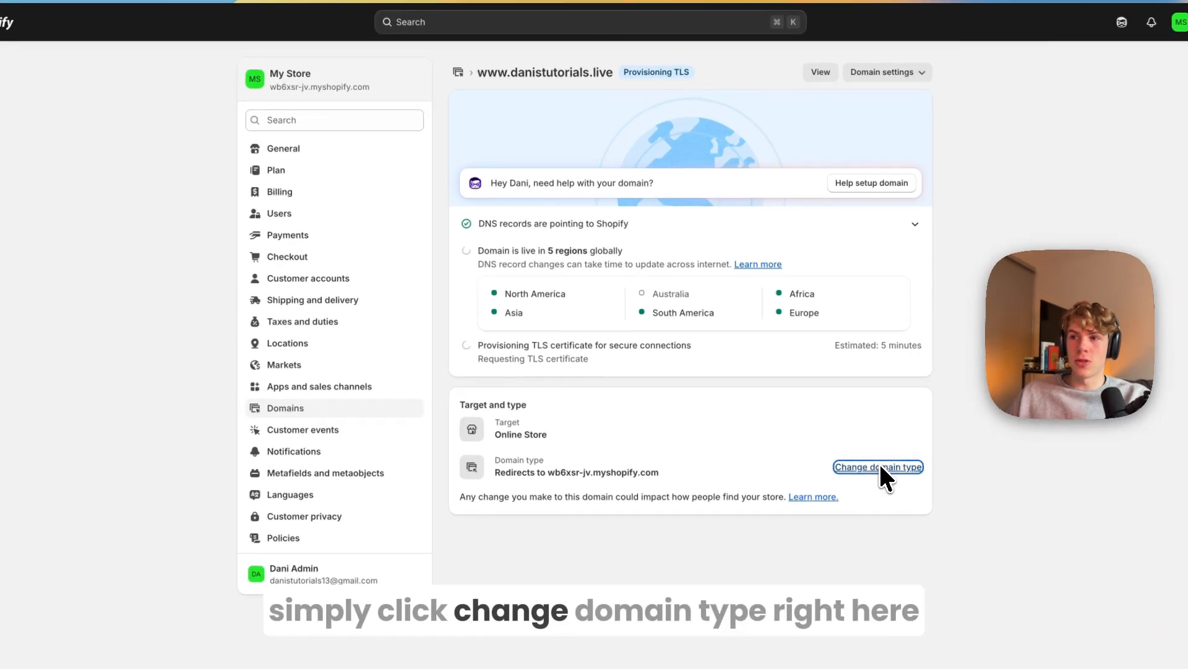
{"action": "left_click", "coordinate": [854, 450]}
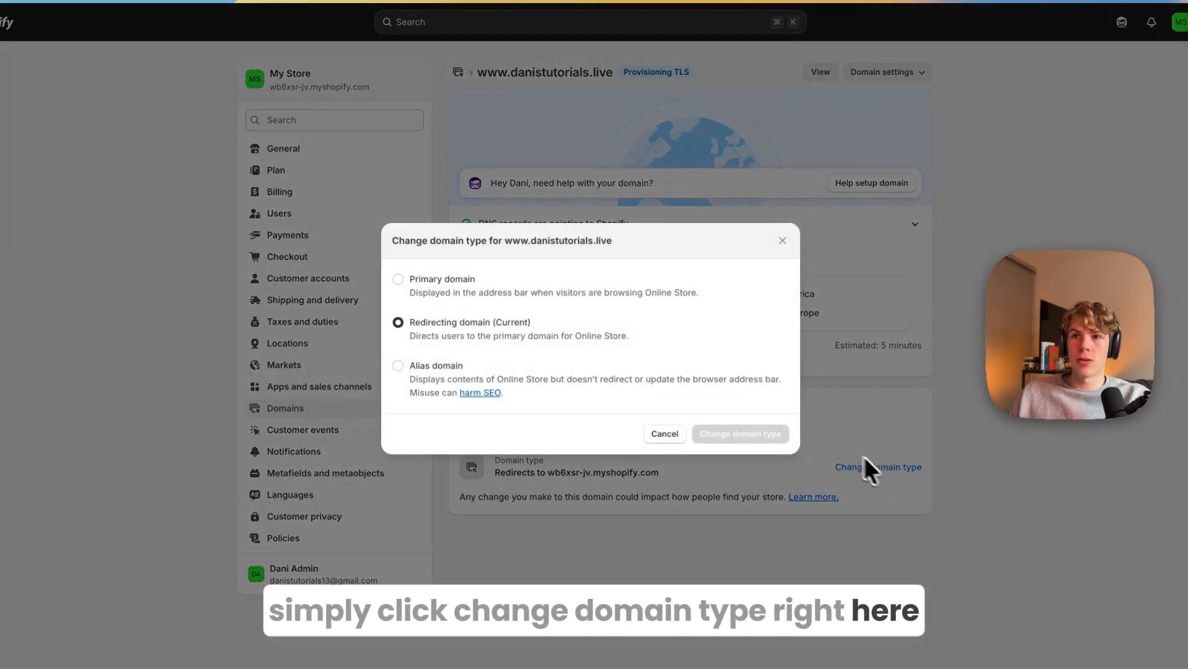
{"action": "left_click", "coordinate": [455, 279]}
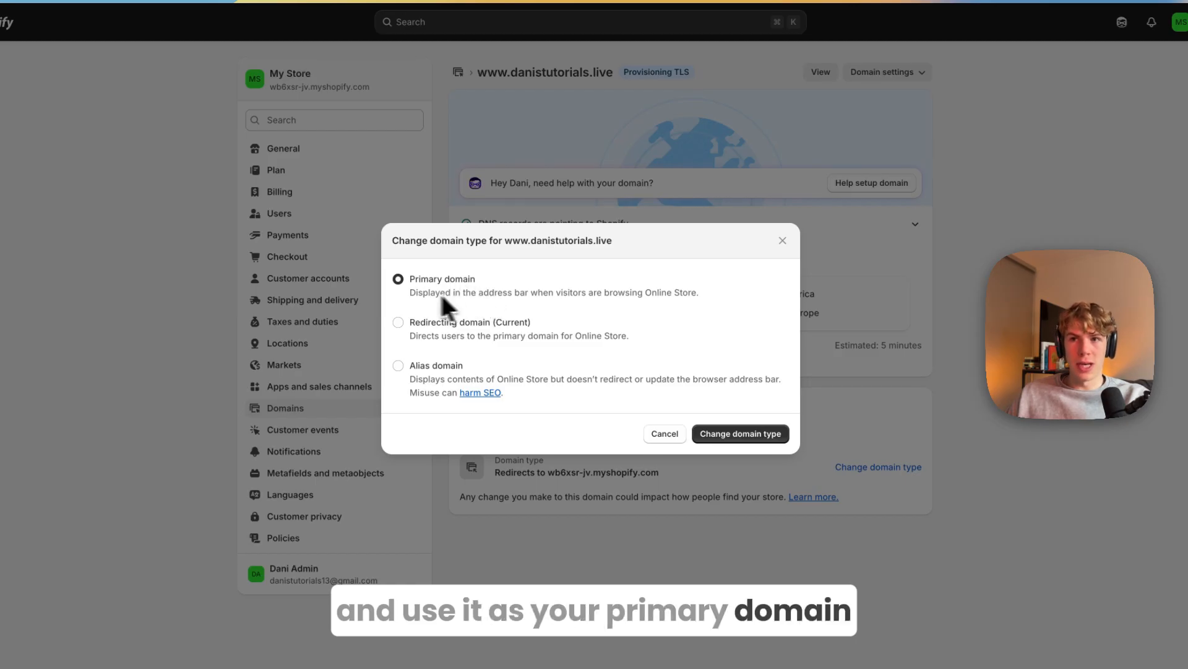
{"action": "left_click_drag", "start_coordinate": [408, 291], "coordinate": [664, 299]}
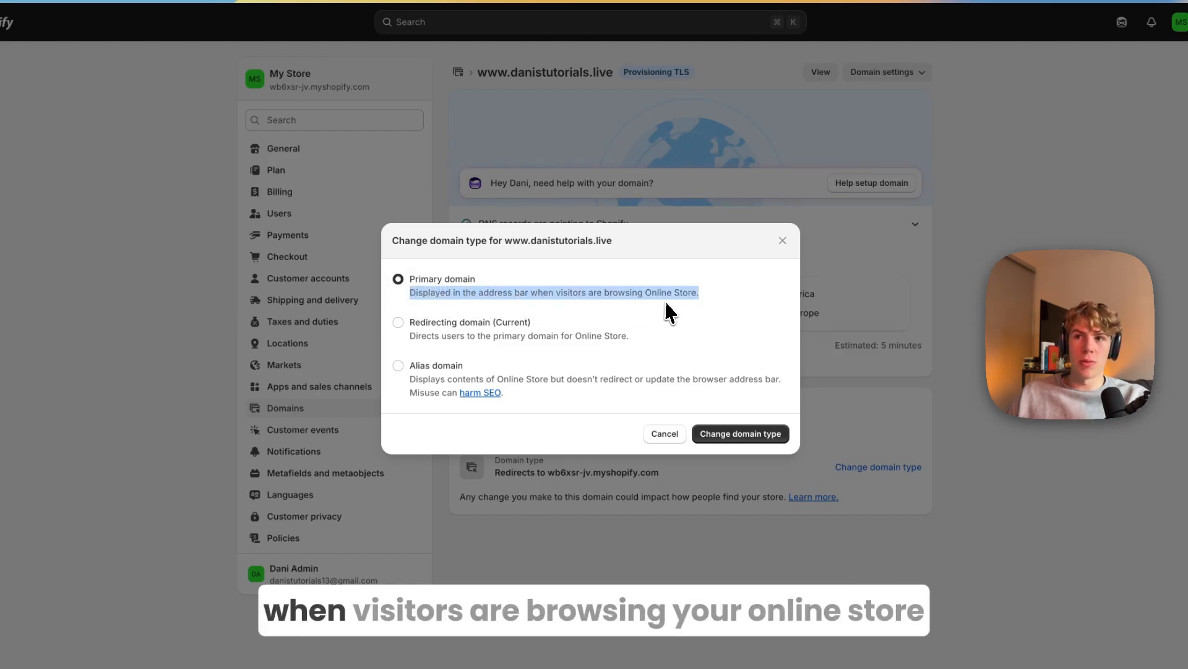
{"action": "left_click", "coordinate": [726, 315]}
{"action": "left_click", "coordinate": [702, 295]}
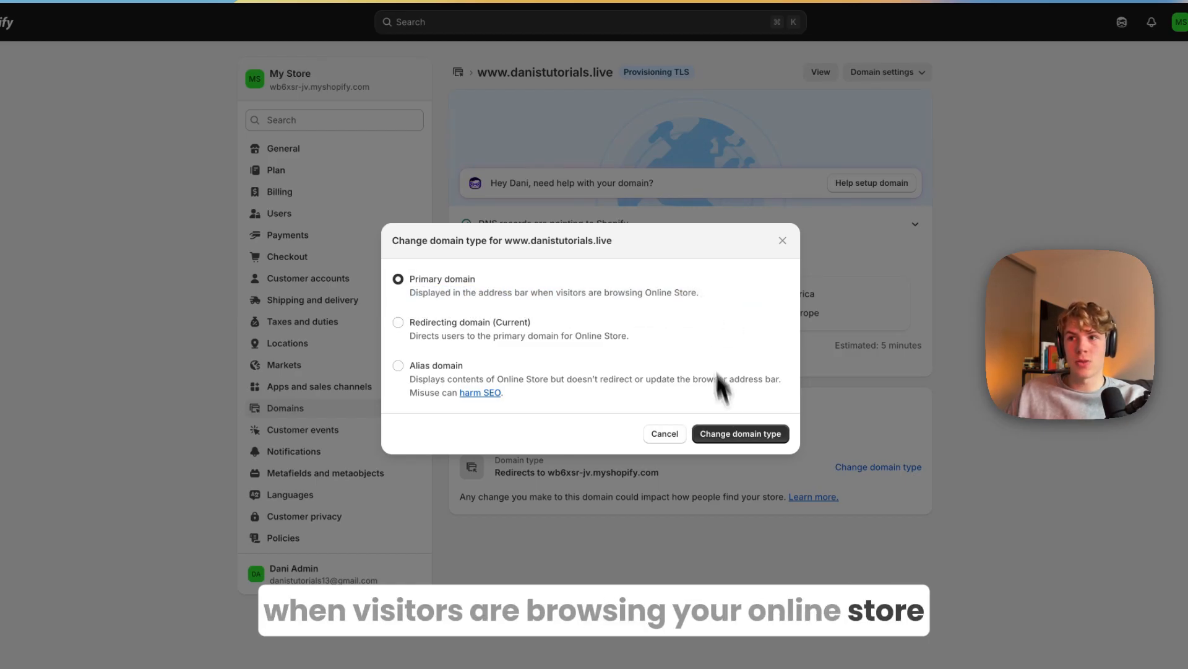
{"action": "left_click", "coordinate": [734, 436]}
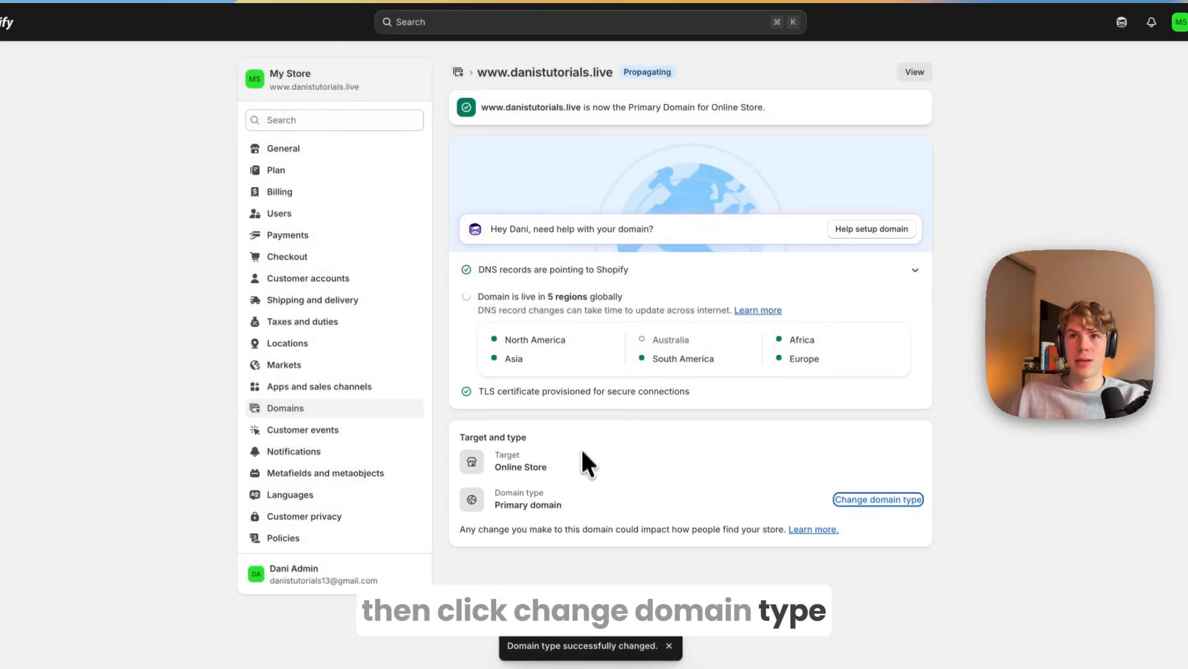